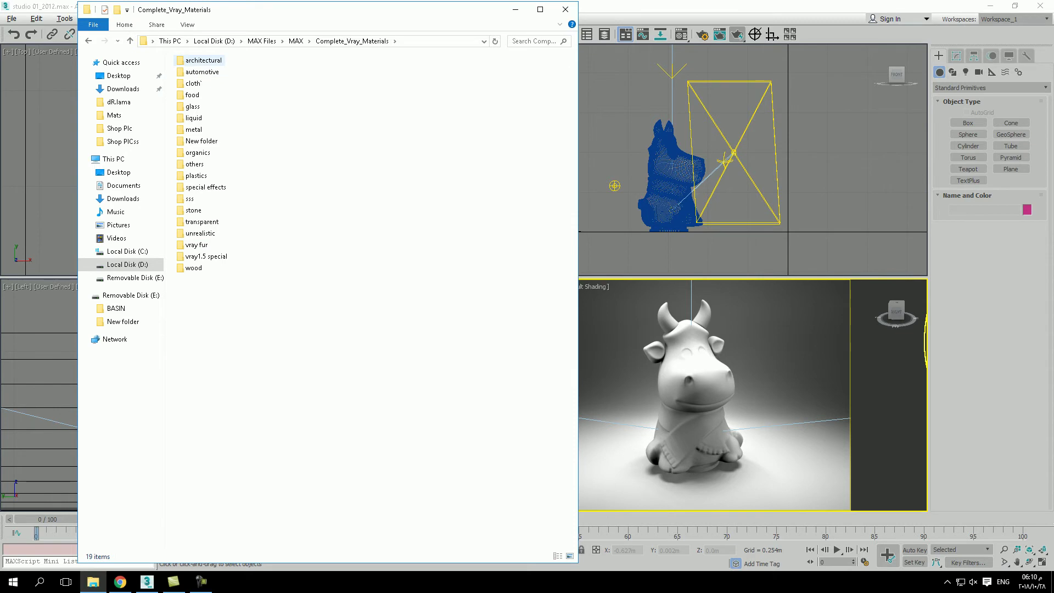
# Browse the material previews in the architectural folder's catalog images subfolder, then return to the architectural folder
pyautogui.doubleClick(203, 60)
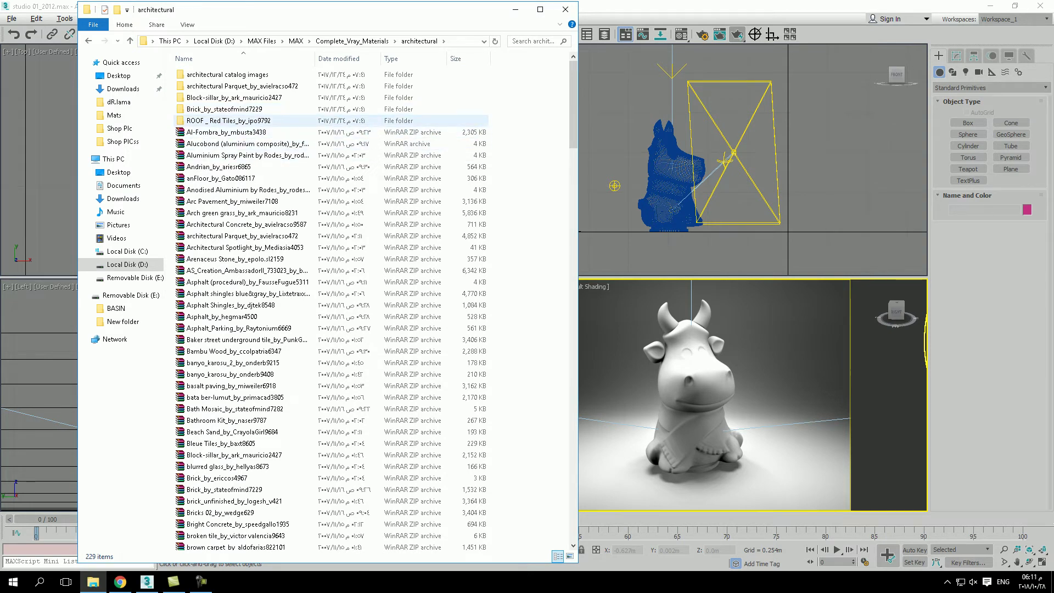
pyautogui.click(252, 97)
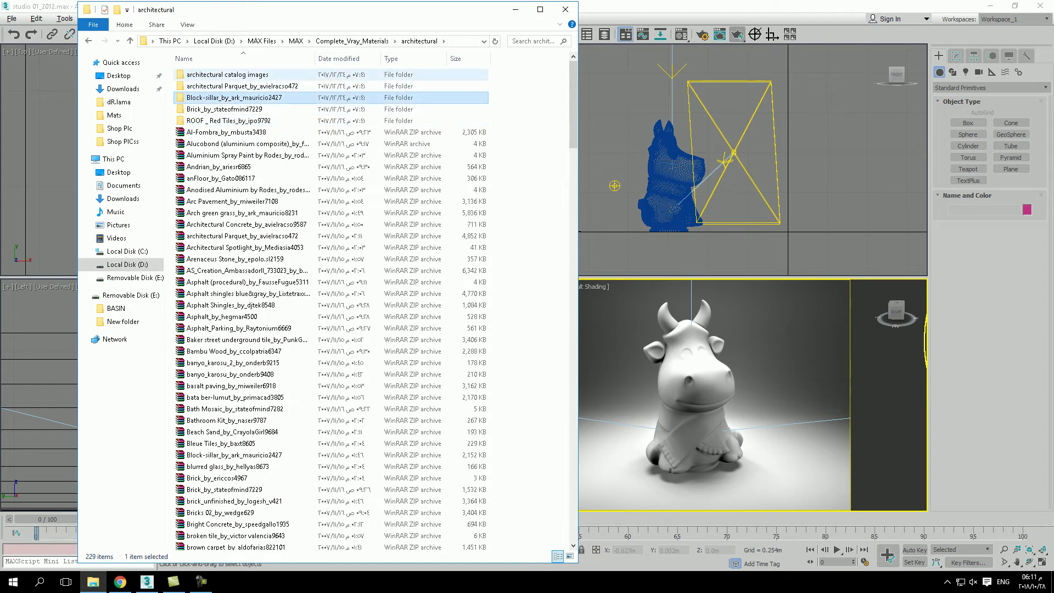
pyautogui.doubleClick(228, 74)
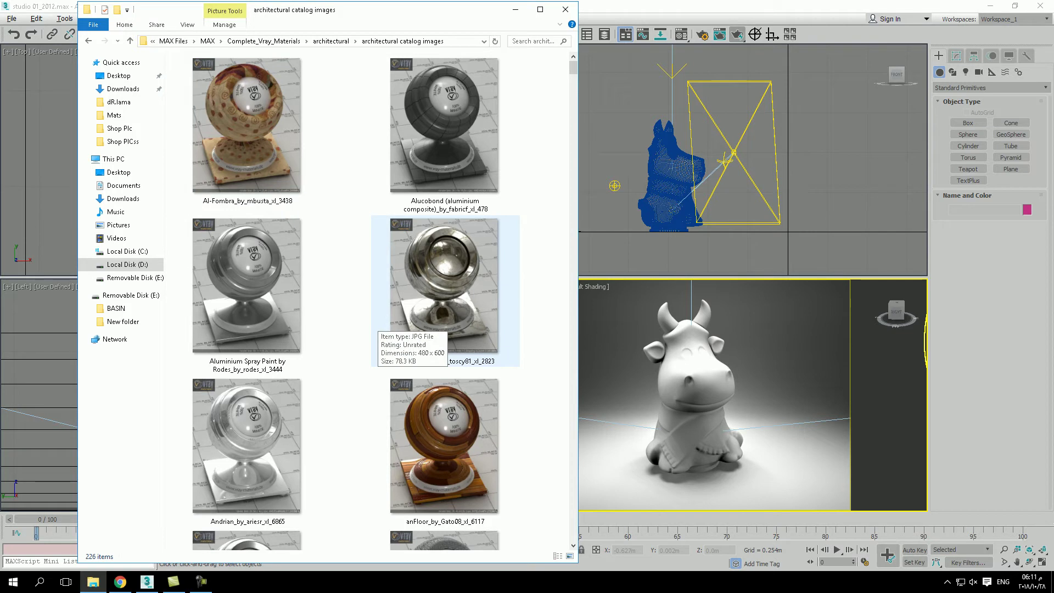
pyautogui.click(378, 320)
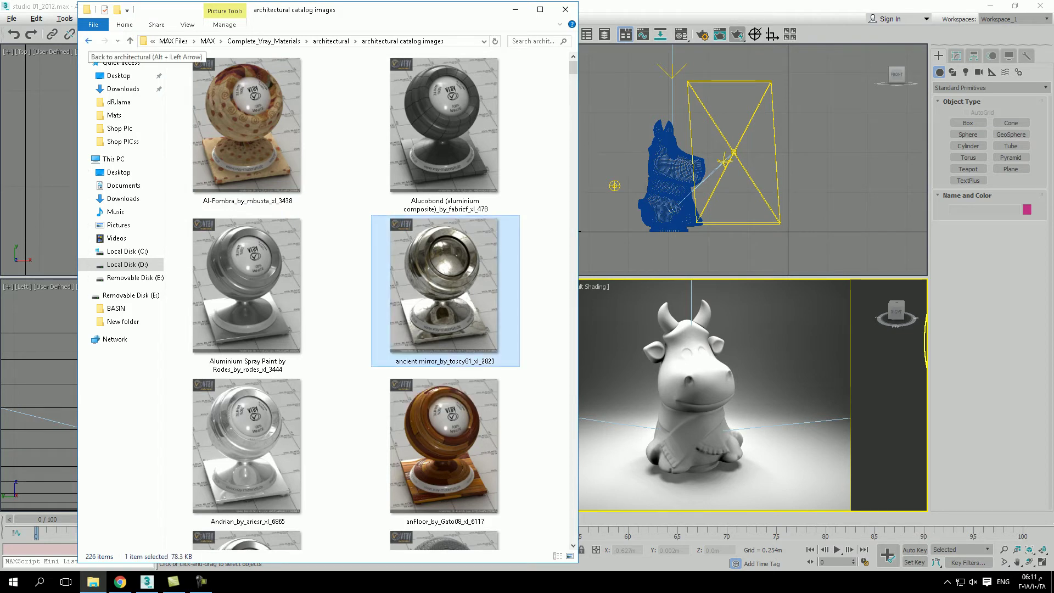
pyautogui.click(88, 41)
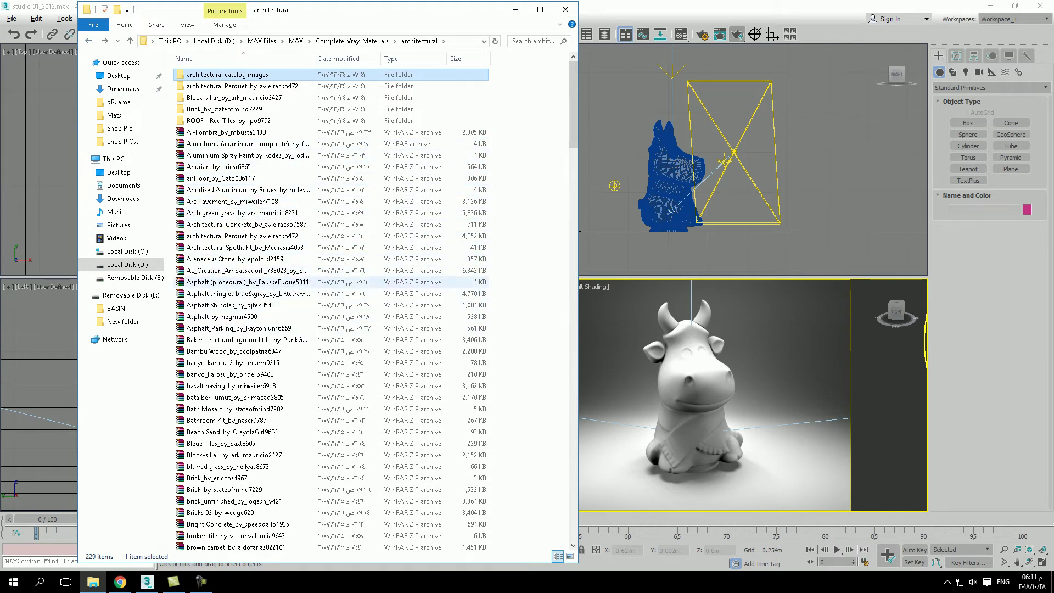
# Copy the Anodised Aluminium by Rodes_by_rodes4741 archive from the architectural folder to the desktop
pyautogui.click(247, 282)
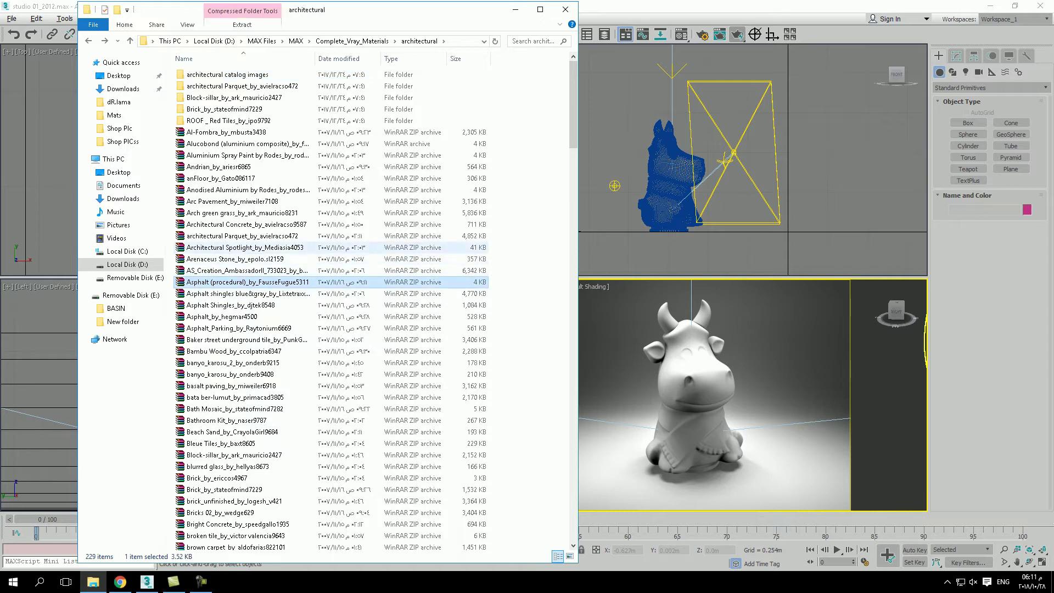
pyautogui.click(247, 224)
pyautogui.click(248, 190)
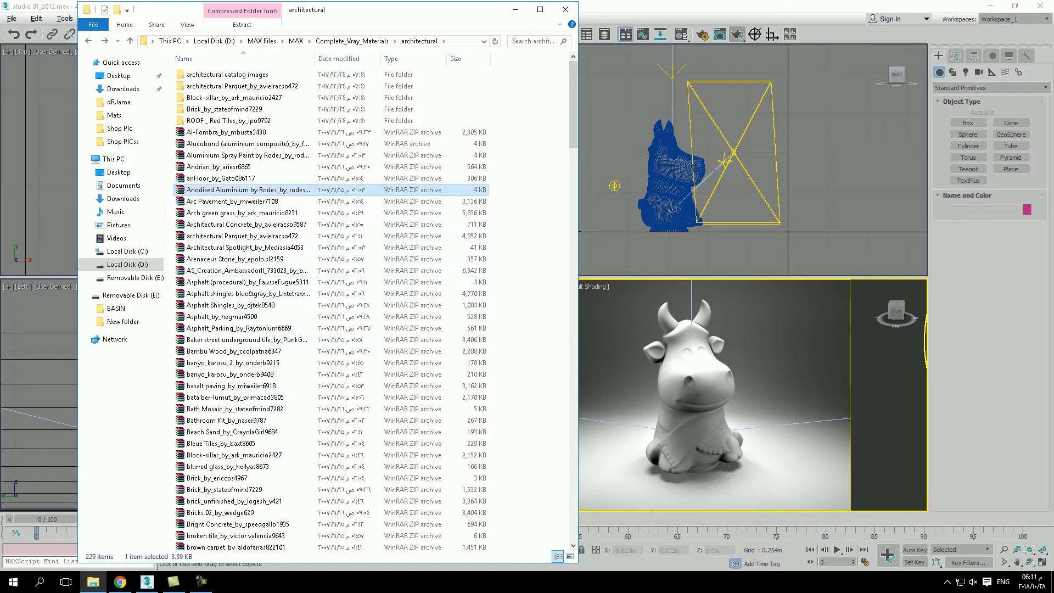
pyautogui.rightClick(219, 189)
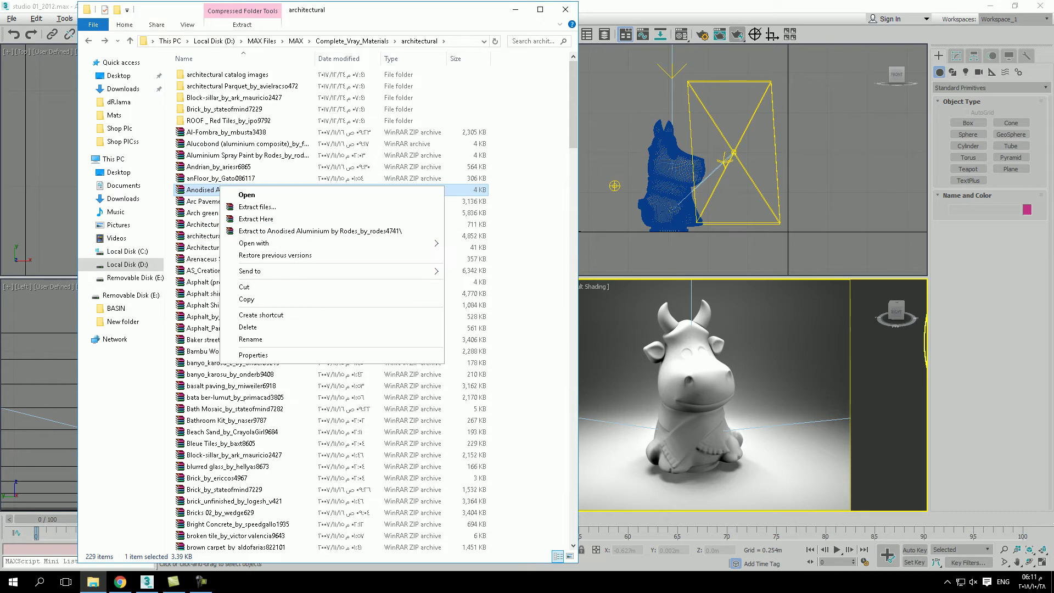
pyautogui.click(247, 298)
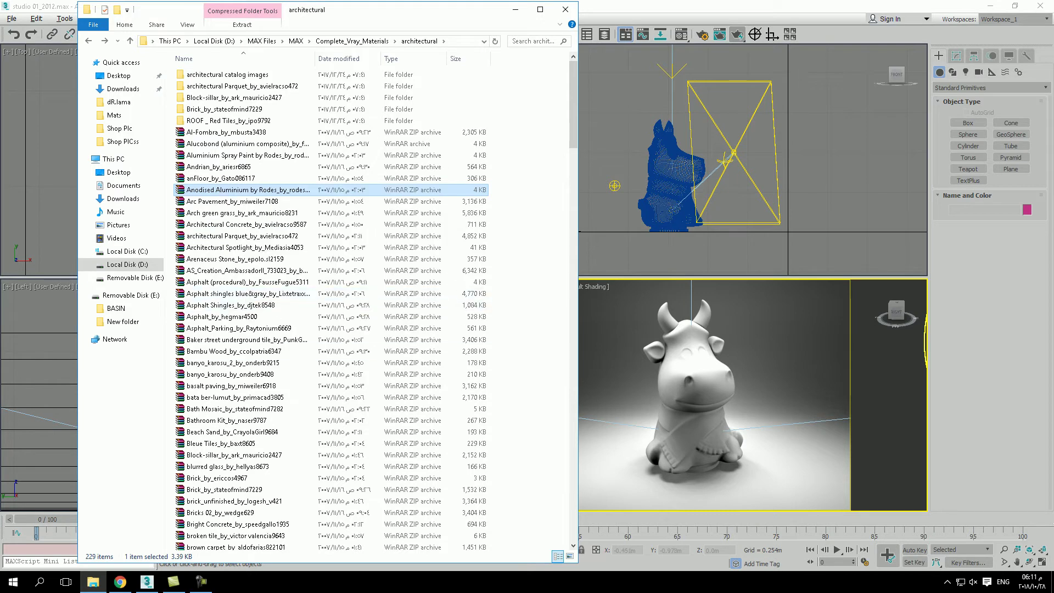
pyautogui.click(1053, 581)
pyautogui.press('super+d')
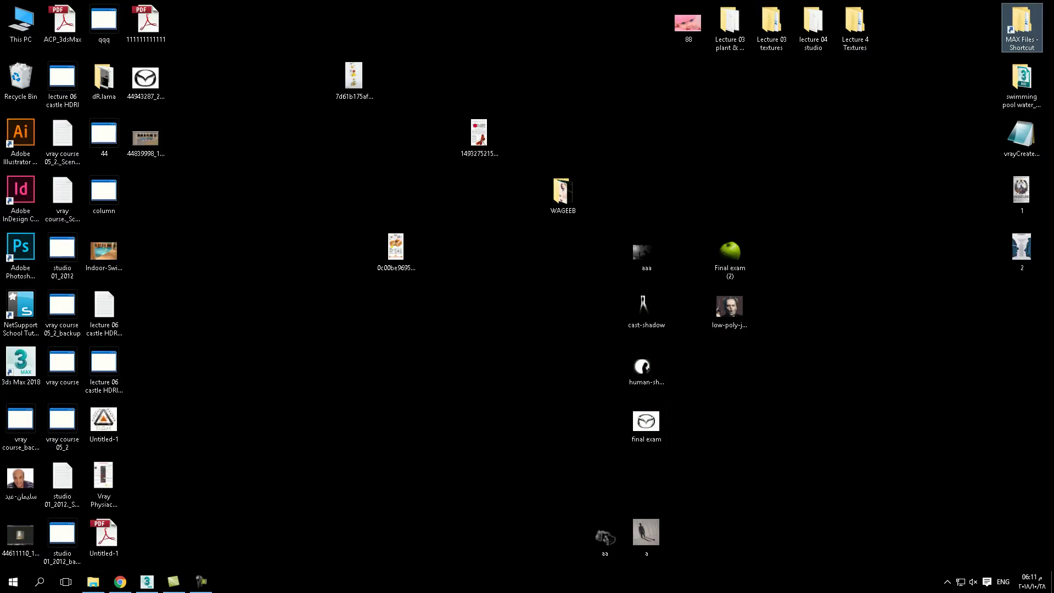
pyautogui.rightClick(298, 309)
pyautogui.click(330, 358)
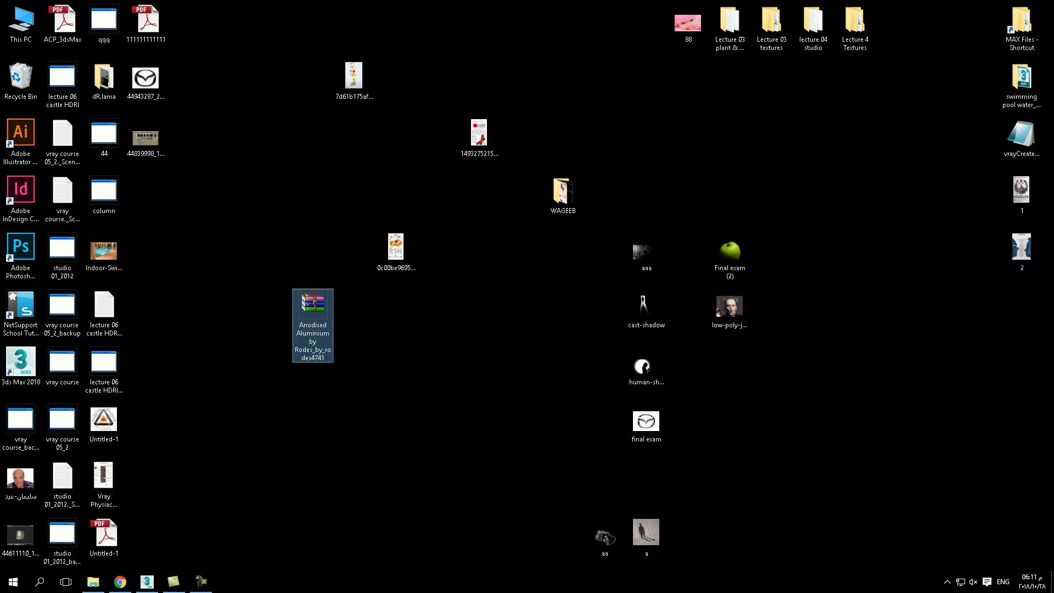
# Extract the Anodised Aluminium archive directly onto the desktop and place the extracted alum anod by rodes library file near the archive
pyautogui.rightClick(322, 310)
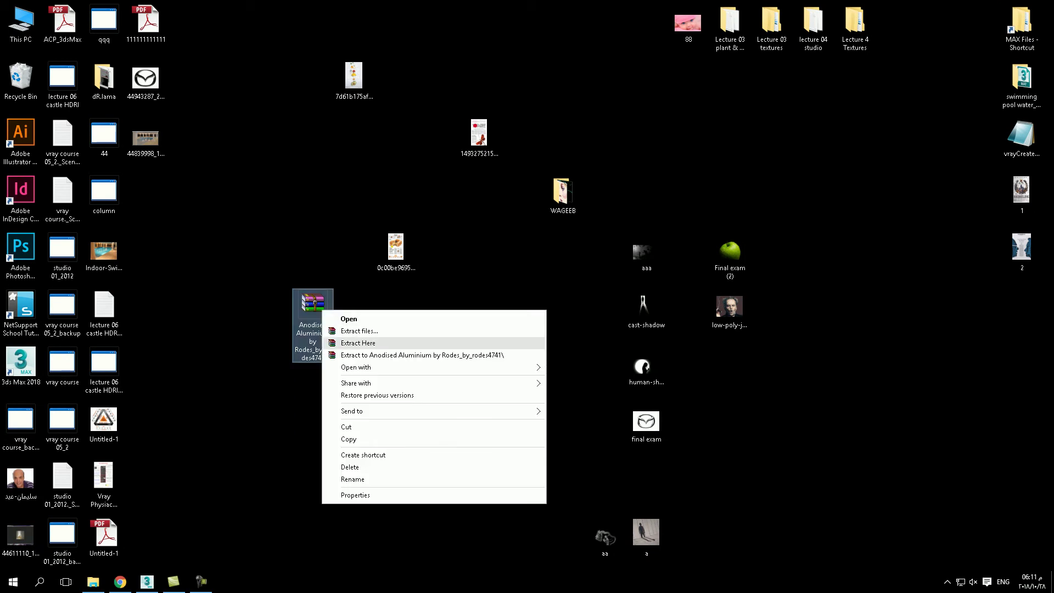
pyautogui.click(358, 343)
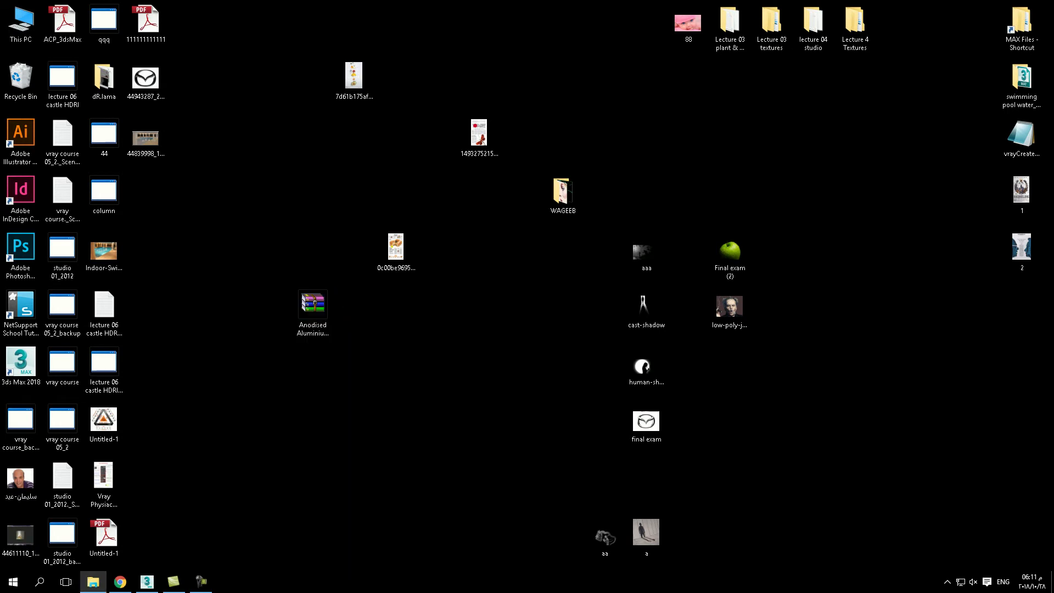
pyautogui.moveTo(145, 192); pyautogui.dragTo(311, 365)
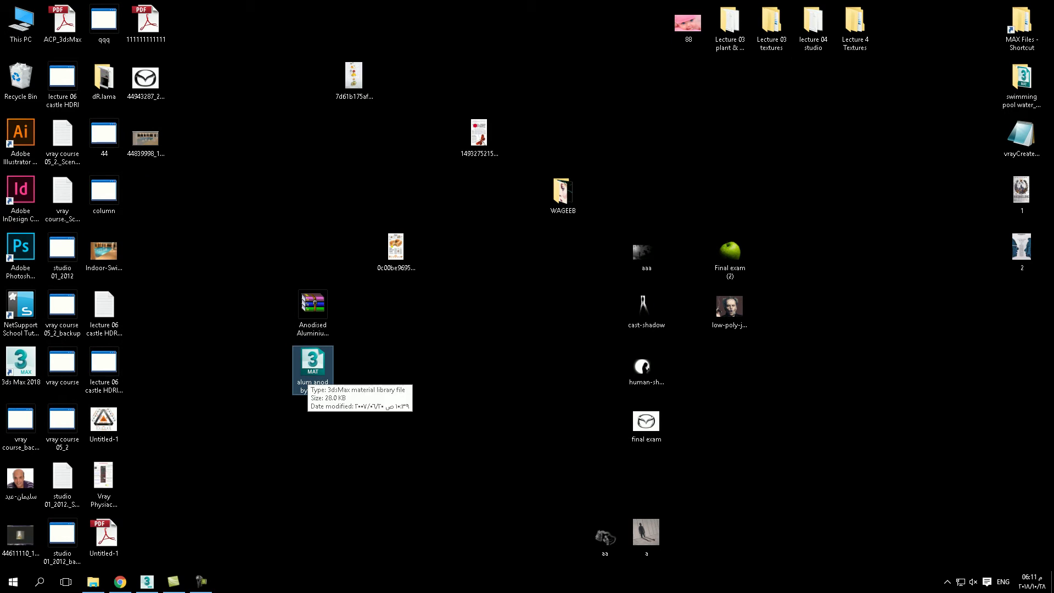
pyautogui.moveTo(307, 367); pyautogui.dragTo(265, 367)
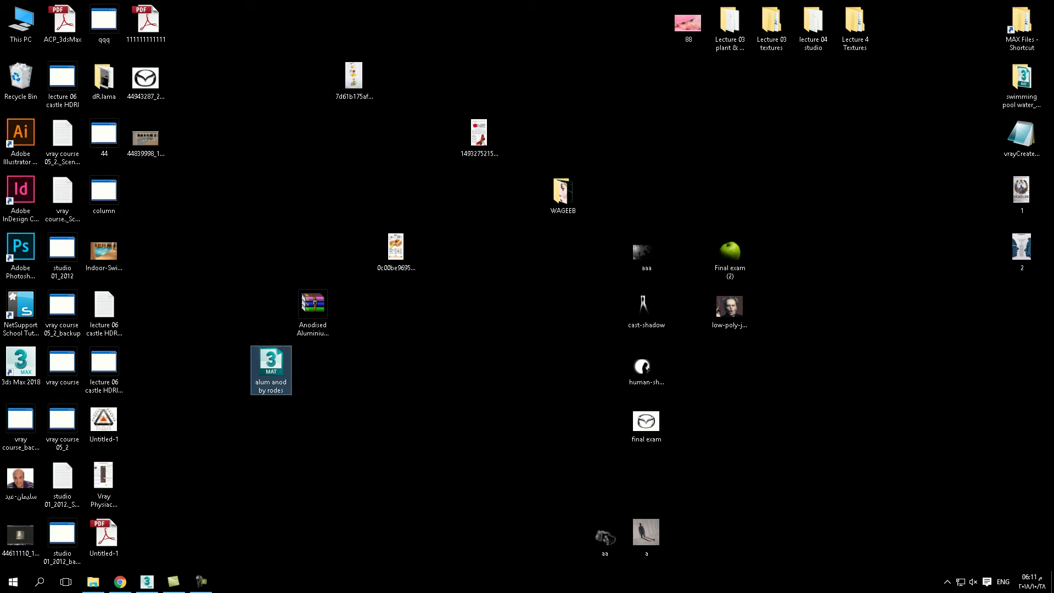
# Switch to 3ds Max, select the cow model, and make the teal sample slot active in the compact Material Editor
pyautogui.click(147, 582)
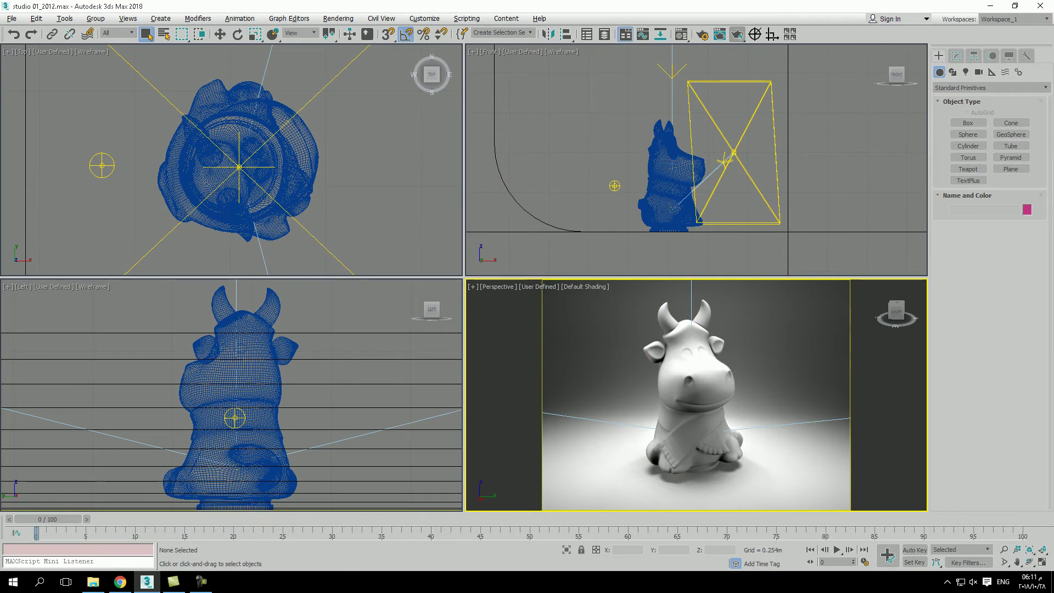
pyautogui.click(677, 433)
pyautogui.click(682, 34)
pyautogui.press('m')
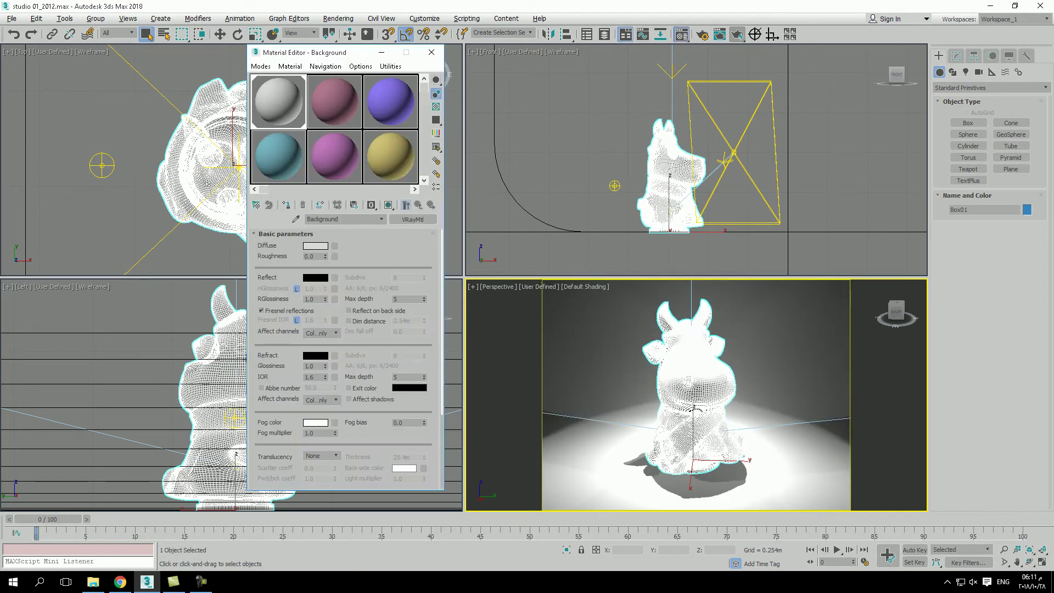
pyautogui.moveTo(681, 34)
pyautogui.mouseDown()
pyautogui.moveTo(681, 68)
pyautogui.moveTo(681, 34)
pyautogui.moveTo(682, 51)
pyautogui.mouseUp()
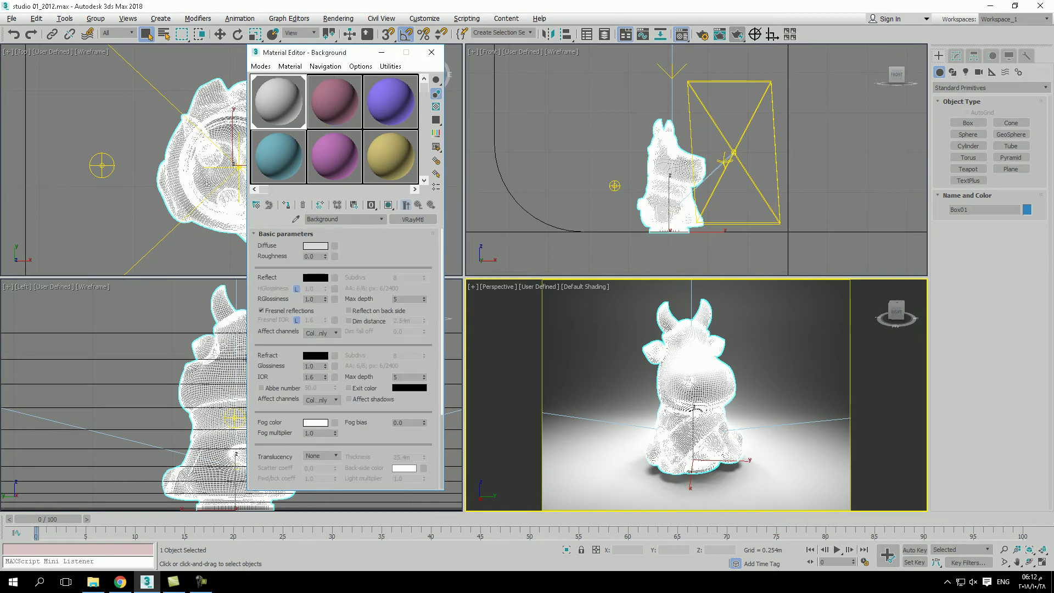
pyautogui.click(291, 150)
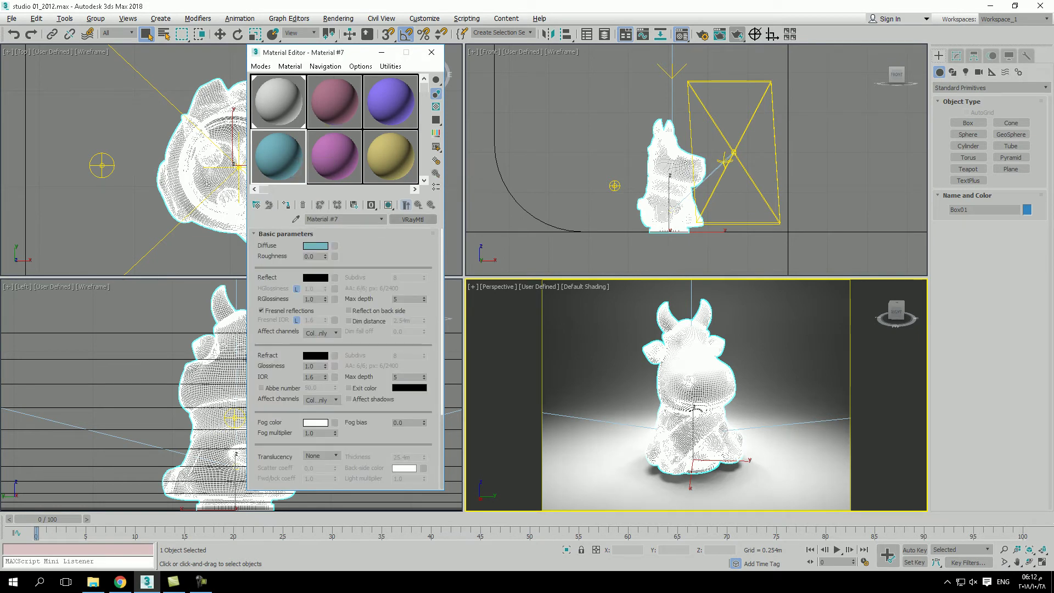
# Open the alum anod by rodes material library from the Desktop in the Material/Map Browser
pyautogui.click(413, 219)
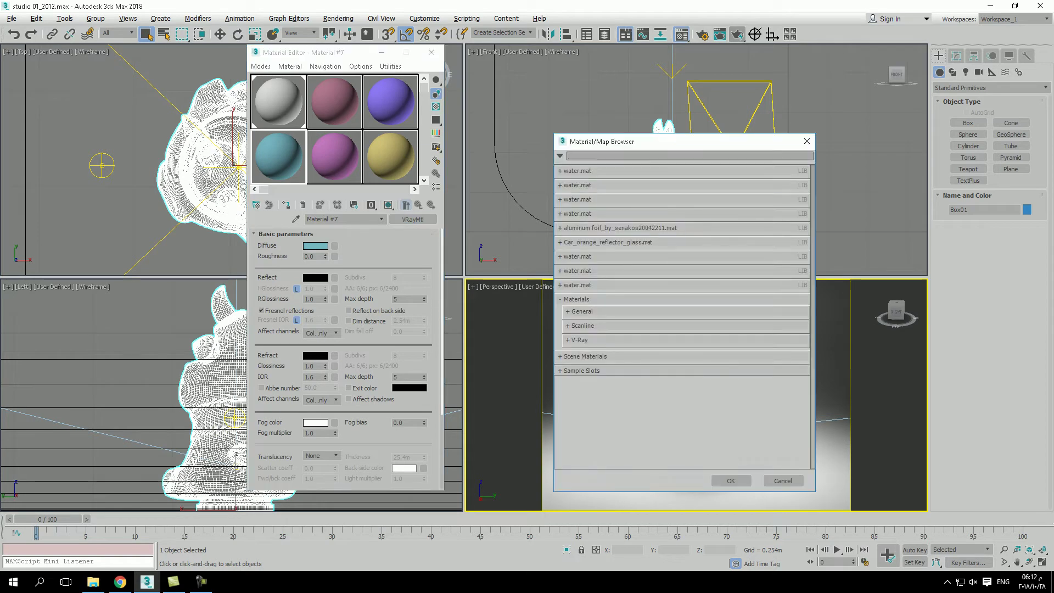
pyautogui.click(560, 155)
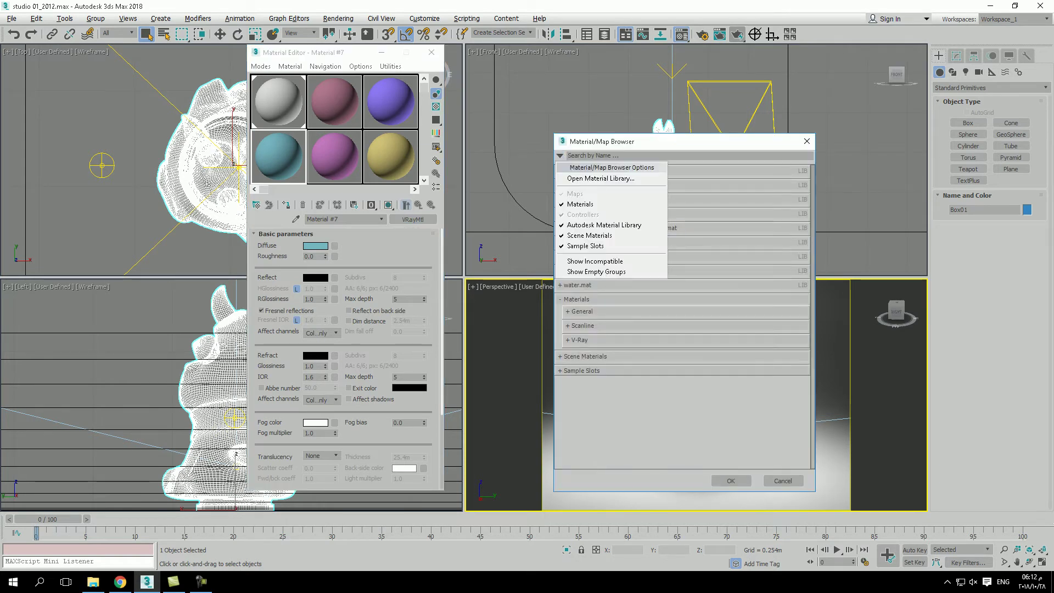
pyautogui.click(601, 179)
pyautogui.click(355, 135)
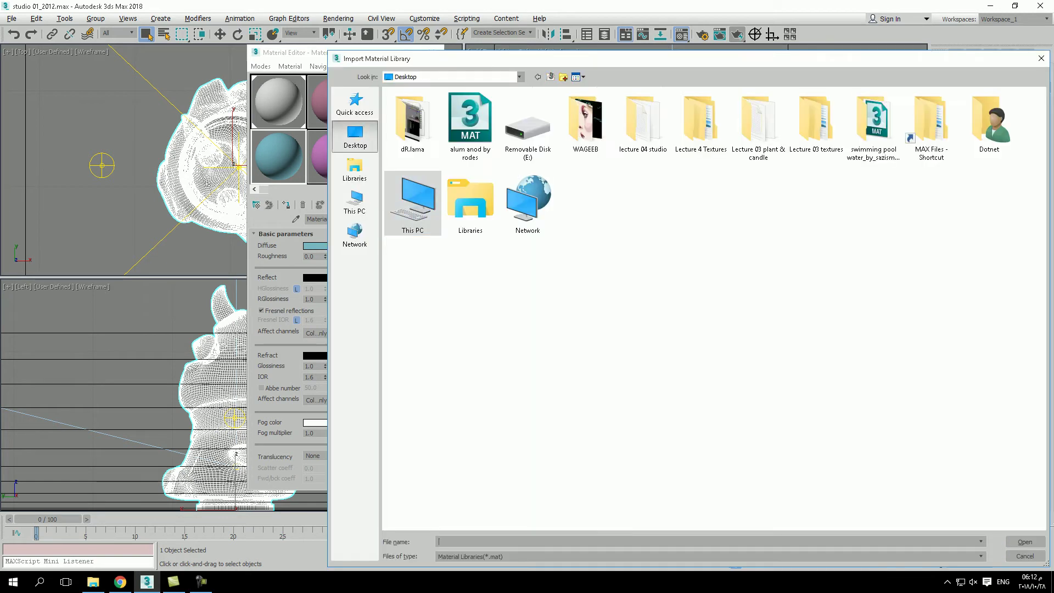
pyautogui.click(471, 125)
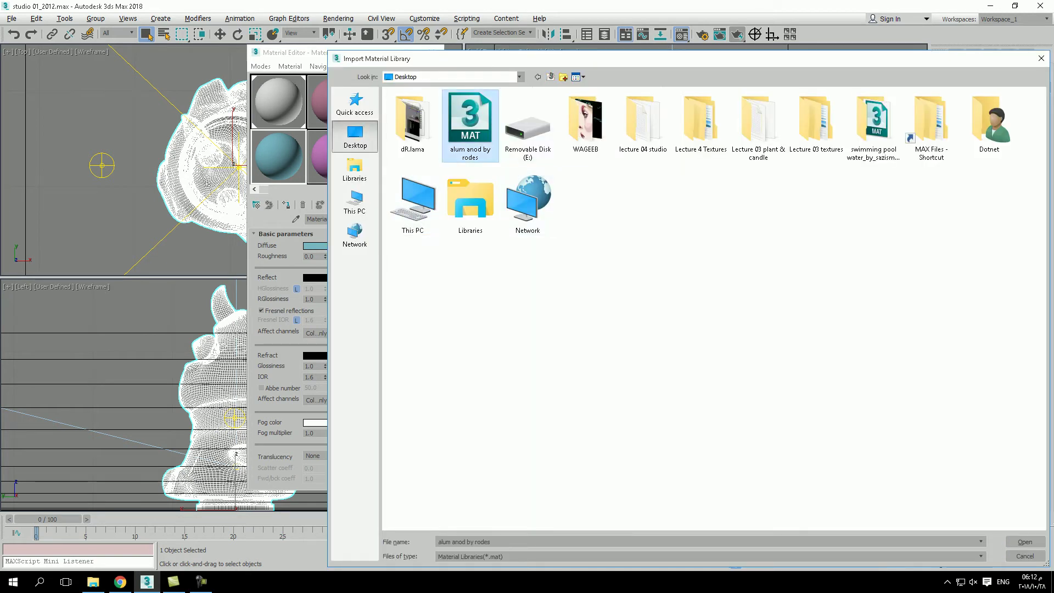
pyautogui.press('Return')
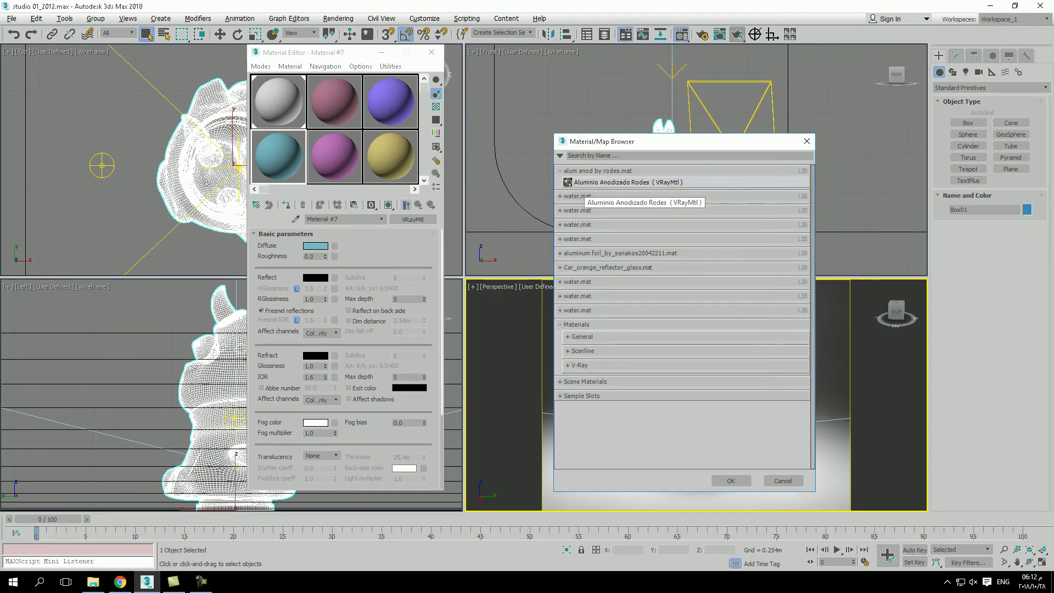
# Load the Aluminio Anodizado Rodes material into the active slot, assign it to the cow, and enable its shaded display in the viewport
pyautogui.doubleClick(628, 181)
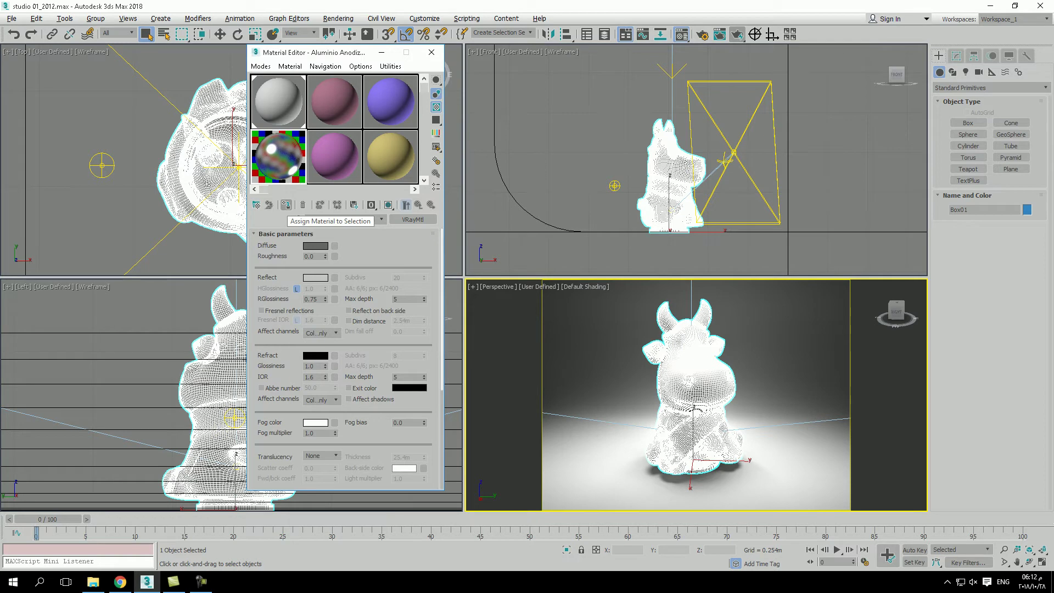
pyautogui.click(286, 206)
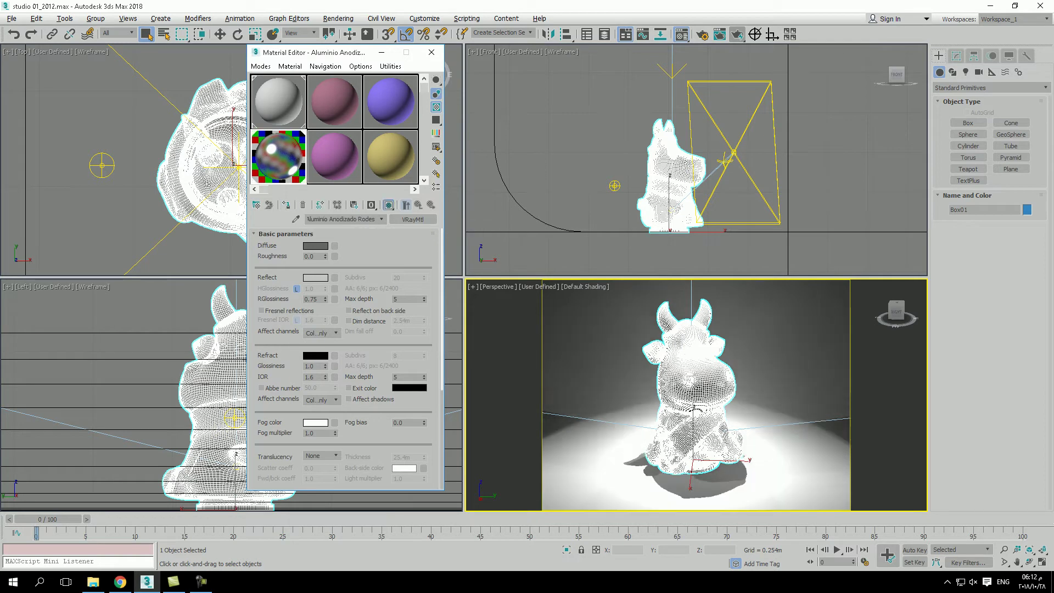
pyautogui.click(388, 206)
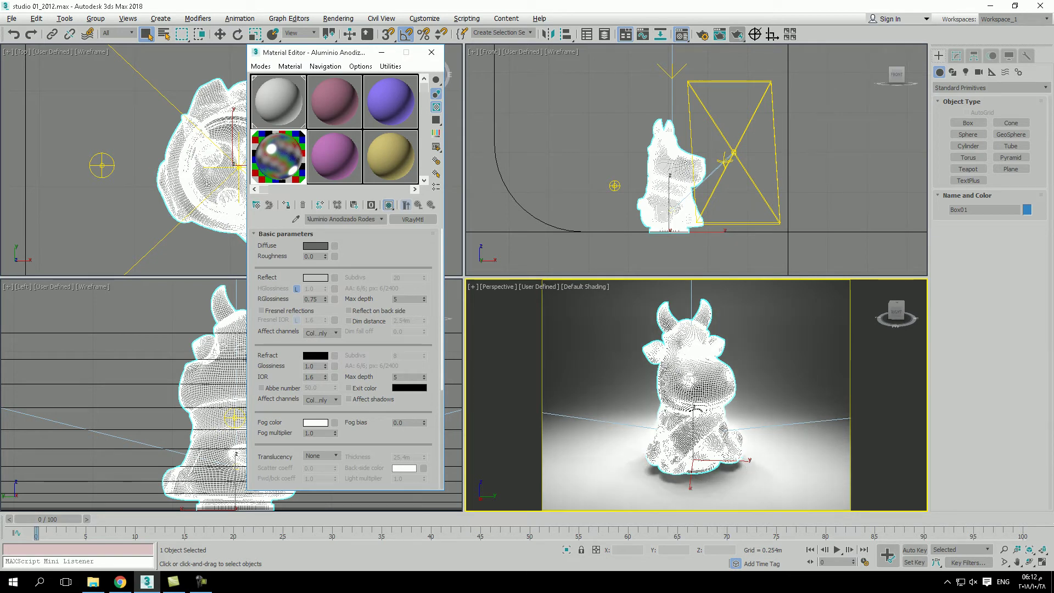
# Render the Perspective view of the aluminium cow, glance at the catalog images during rendering, and close the V-Ray frame buffer
pyautogui.click(737, 34)
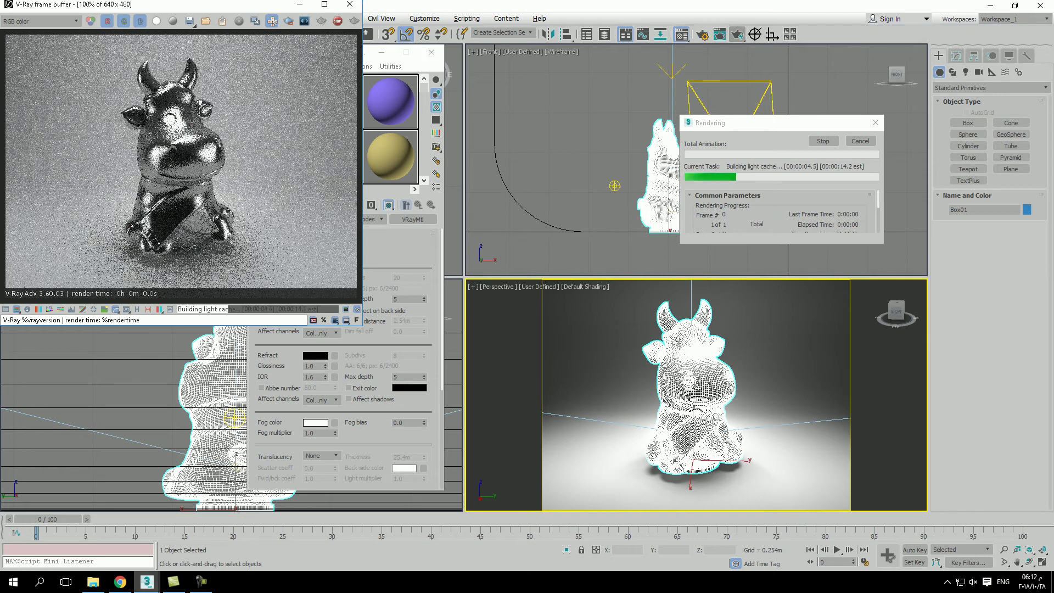
pyautogui.click(93, 581)
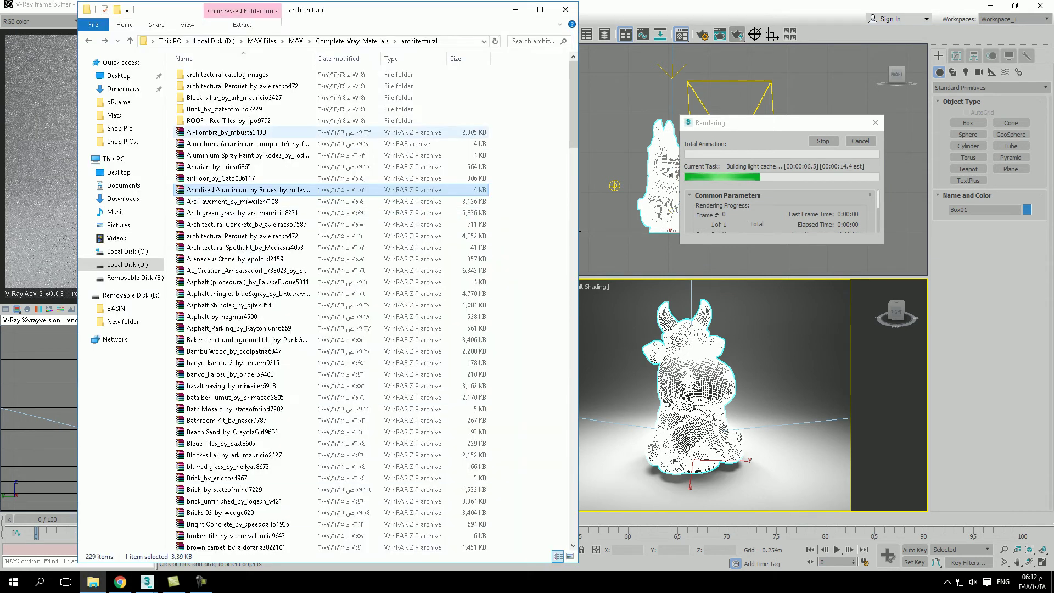
pyautogui.doubleClick(247, 74)
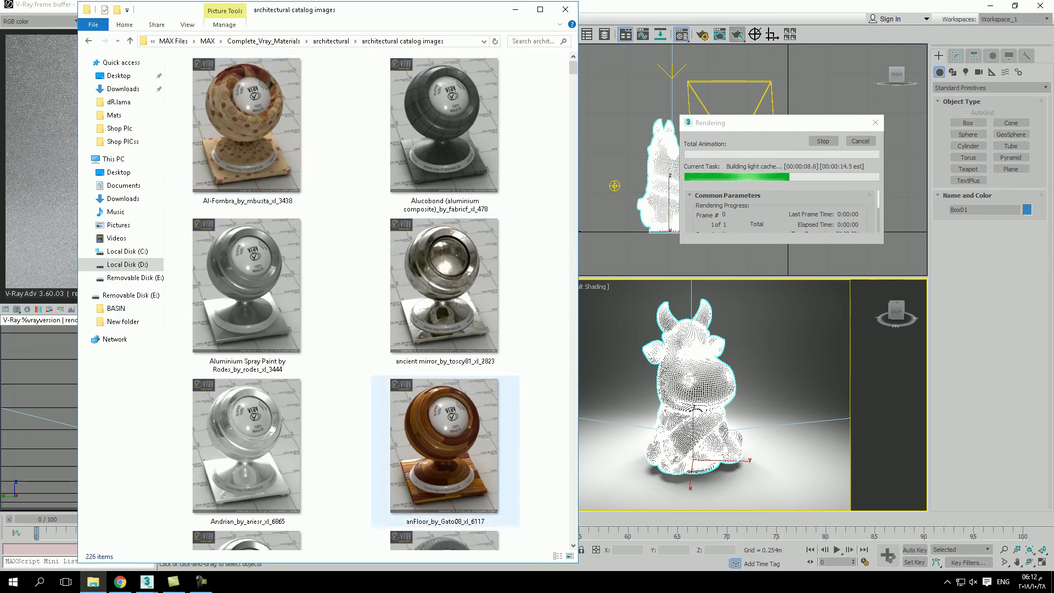
pyautogui.click(566, 9)
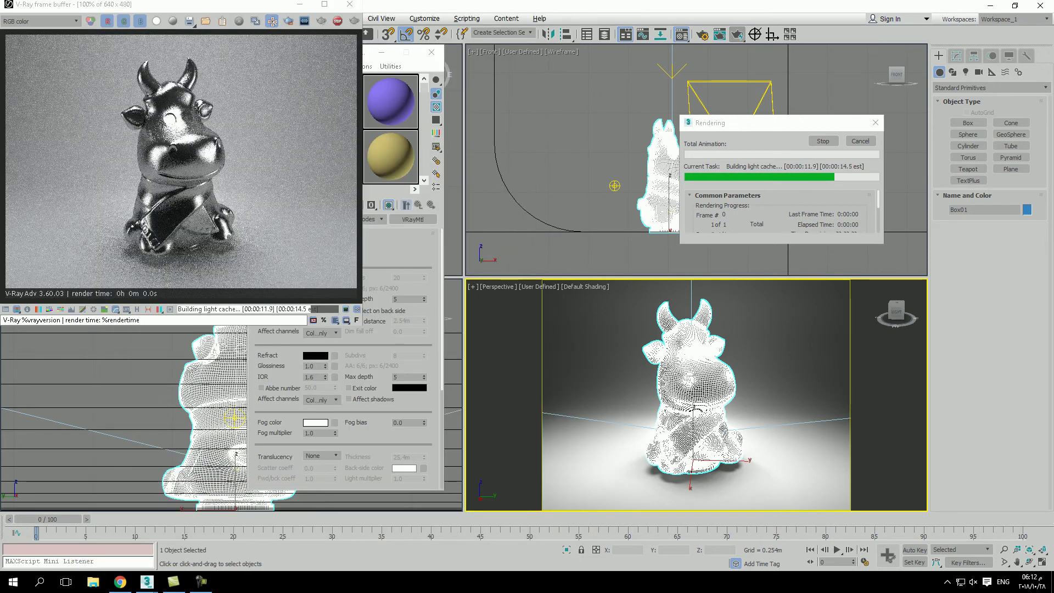
pyautogui.moveTo(220, 4); pyautogui.dragTo(508, 231)
pyautogui.click(638, 231)
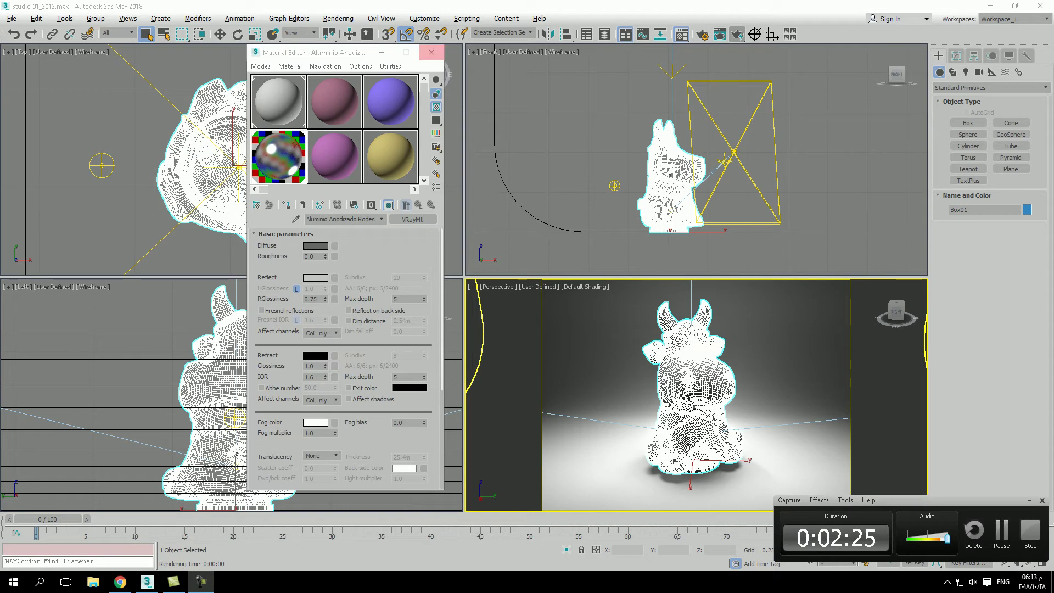
# Undo the loading and assignment of the anodised aluminium material
pyautogui.click(11, 19)
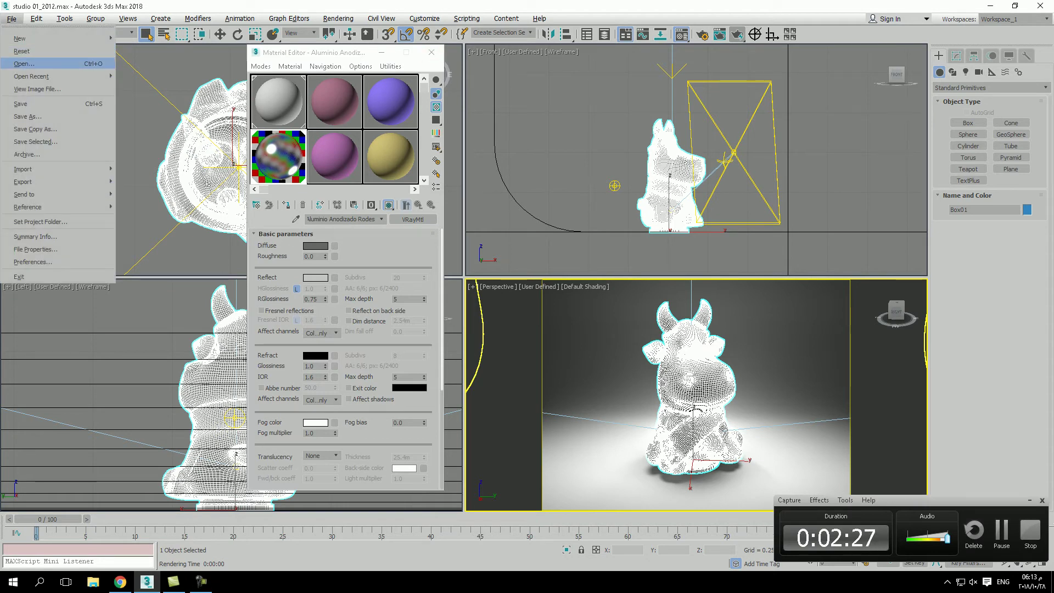
pyautogui.click(12, 18)
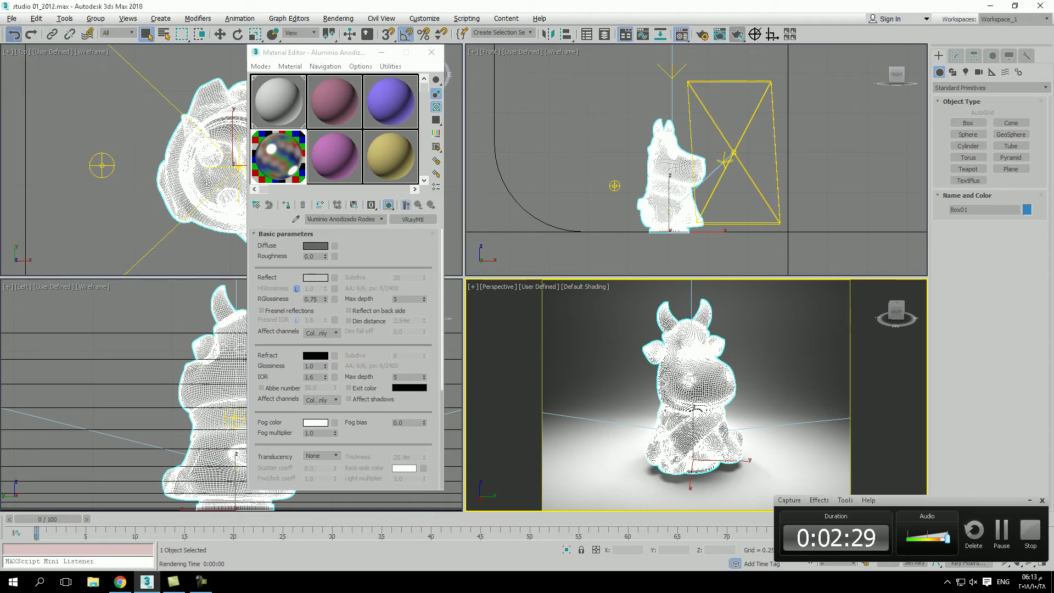
pyautogui.click(13, 34)
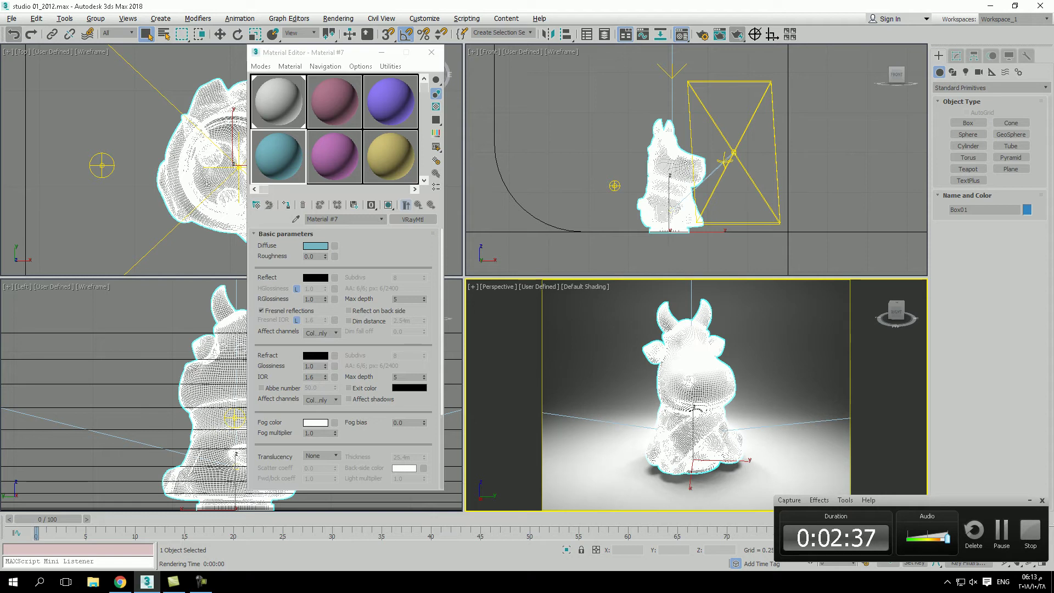
# Move the Material Editor clear of the viewports, select the Background material, and look through all its sample slots
pyautogui.moveTo(340, 52); pyautogui.dragTo(479, 33)
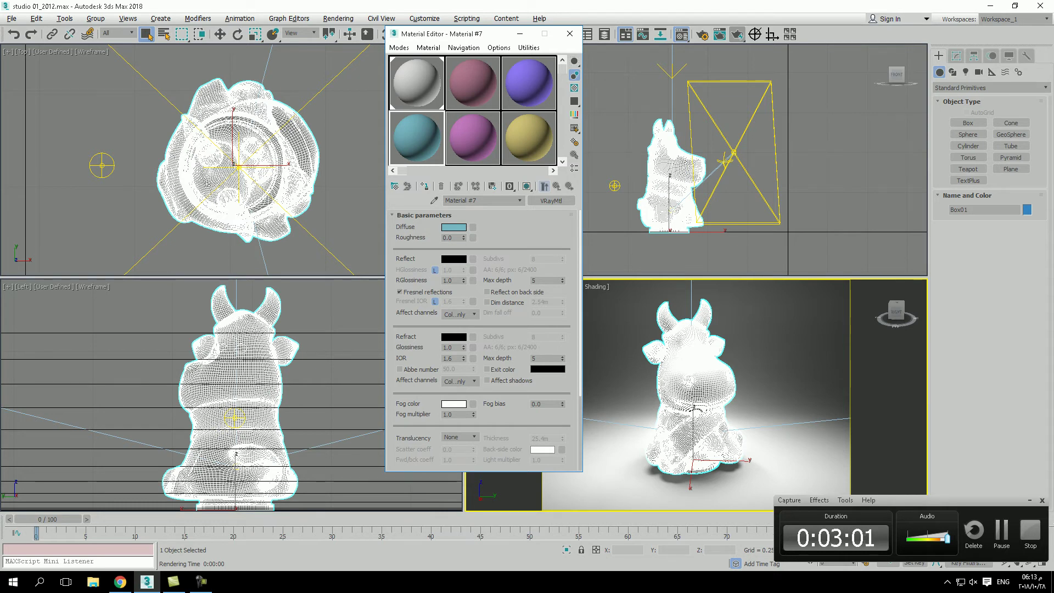
pyautogui.moveTo(440, 33); pyautogui.dragTo(379, 75)
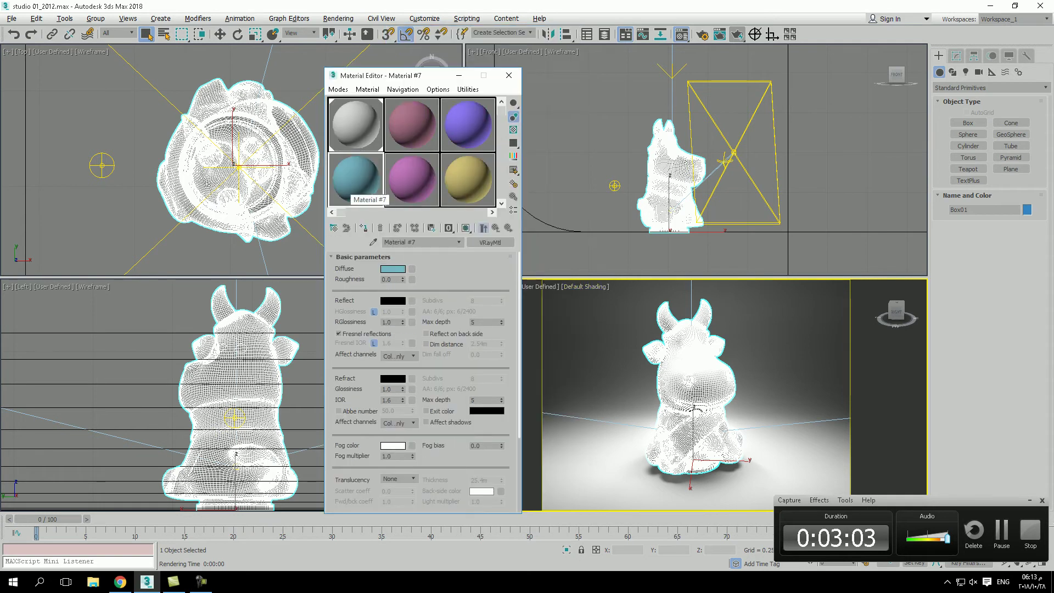
pyautogui.click(355, 124)
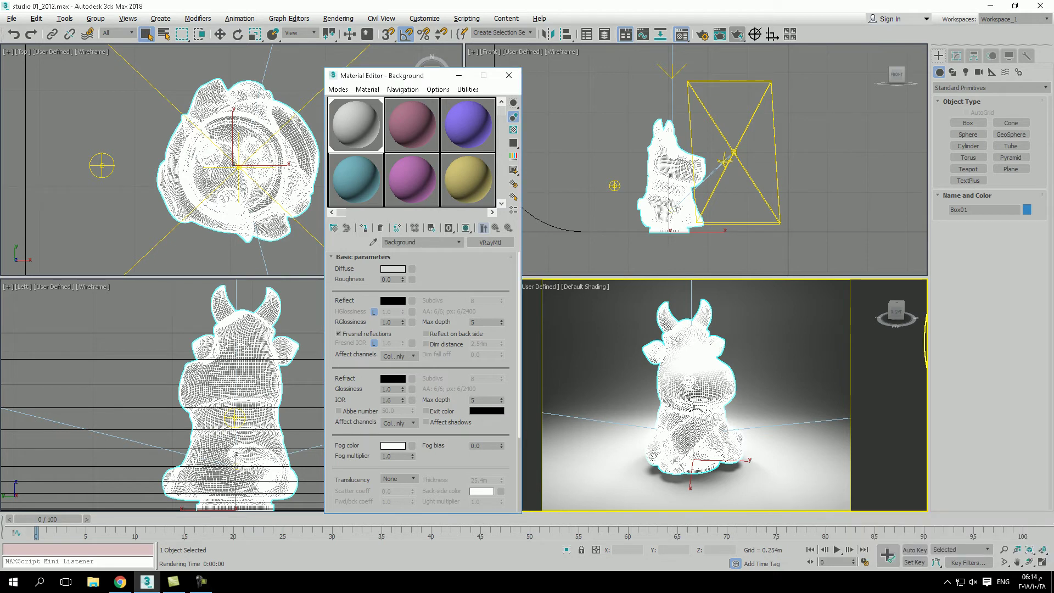
pyautogui.moveTo(502, 110); pyautogui.dragTo(501, 198)
pyautogui.moveTo(341, 212); pyautogui.dragTo(483, 212)
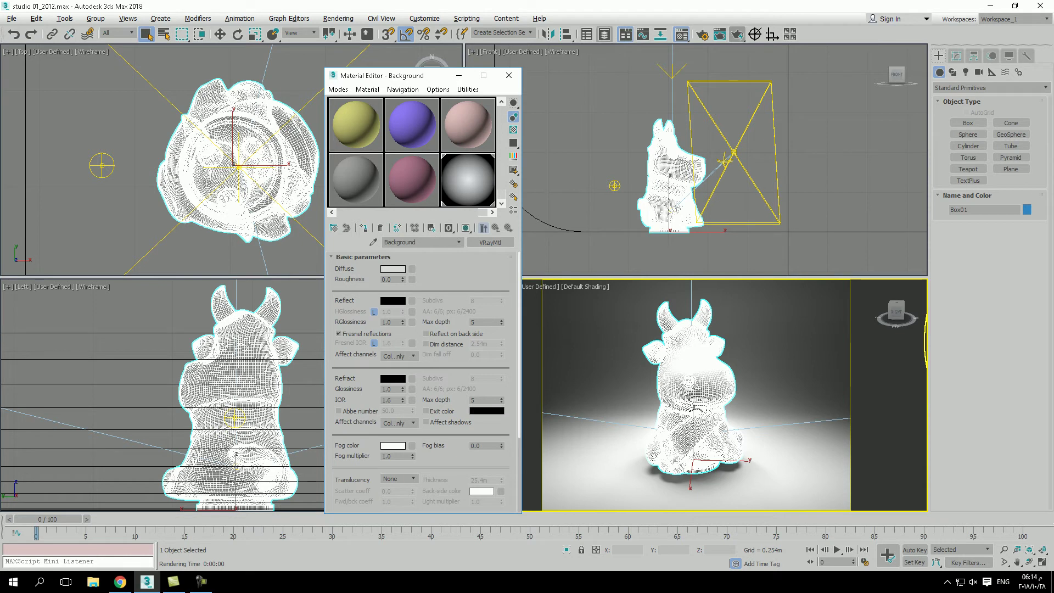
# Switch to the Slate Material Editor for a look and return to the Compact Material Editor
pyautogui.click(681, 35)
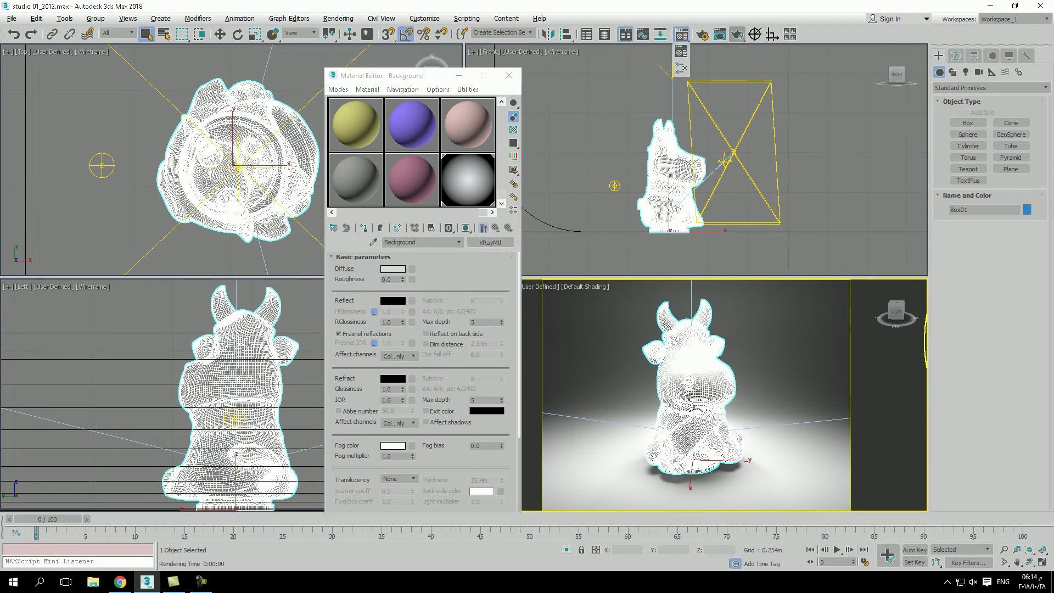
pyautogui.click(681, 69)
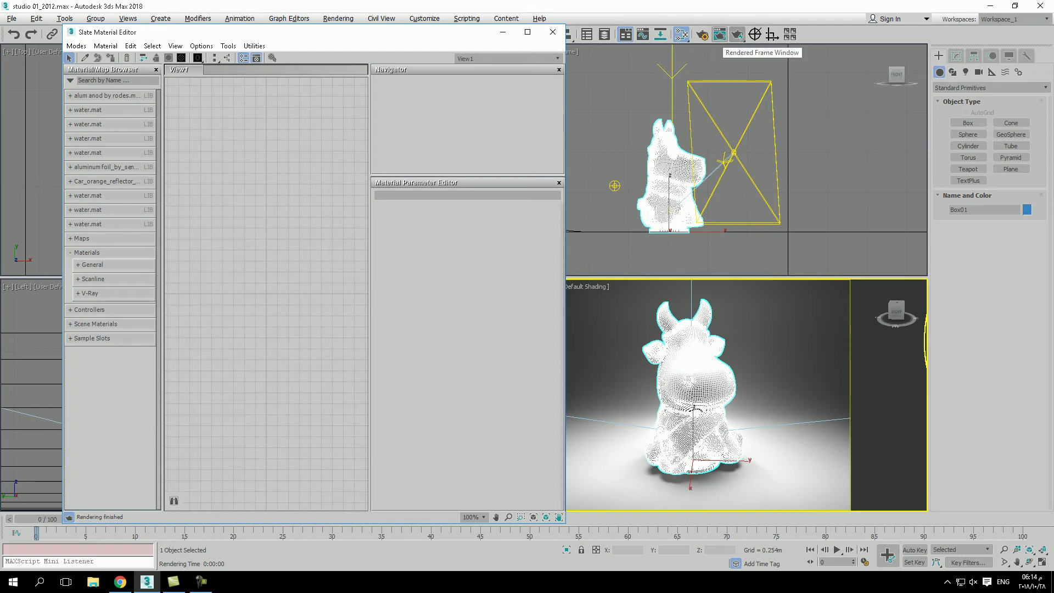
pyautogui.click(682, 34)
pyautogui.click(681, 53)
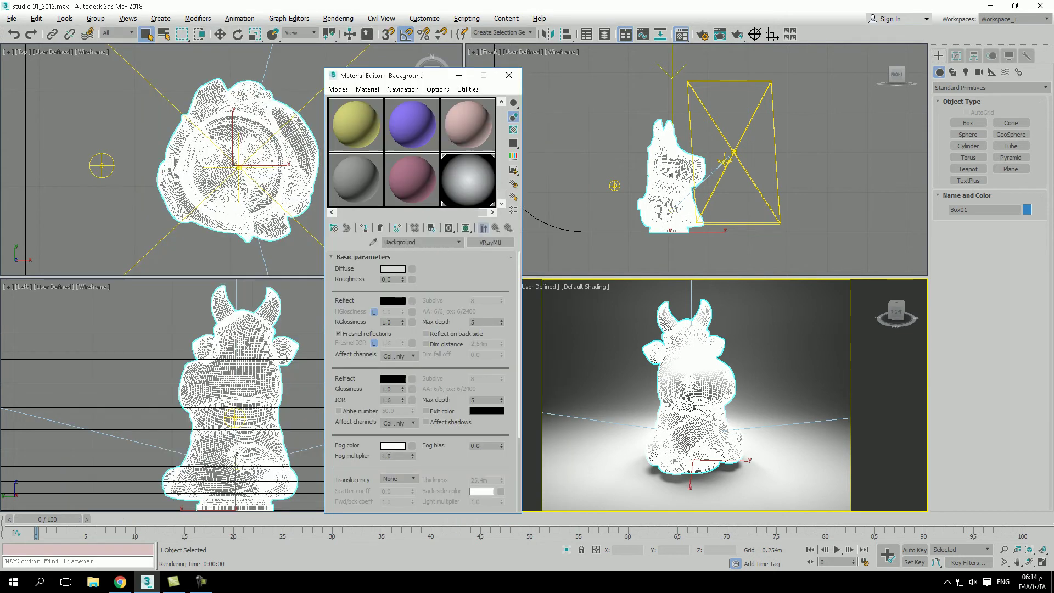
# Go through the sample slots and make the green Material #20 the active material
pyautogui.click(356, 124)
pyautogui.click(356, 179)
pyautogui.moveTo(483, 212); pyautogui.dragTo(340, 212)
pyautogui.click(356, 179)
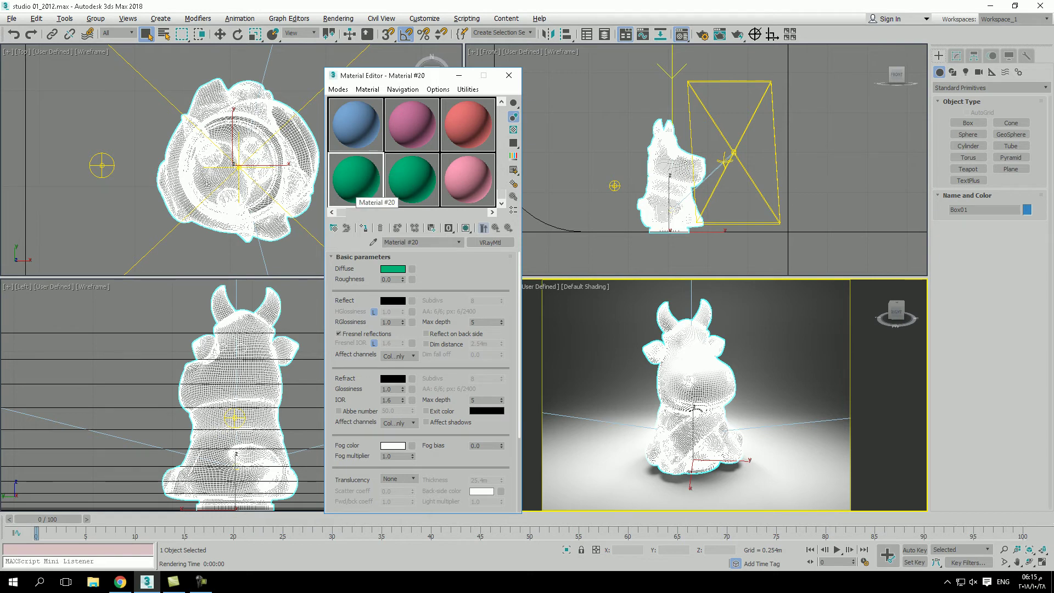
# Try the 6 X 4 and 5 X 3 sample window layouts, restore 3 X 2, and view a green material sample magnified
pyautogui.rightClick(357, 177)
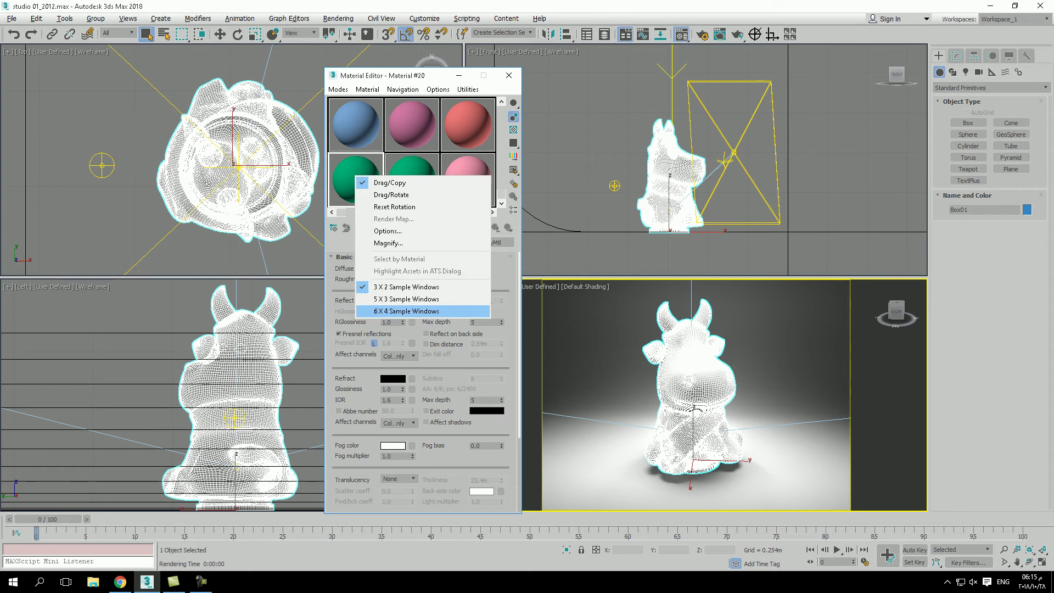
pyautogui.click(407, 311)
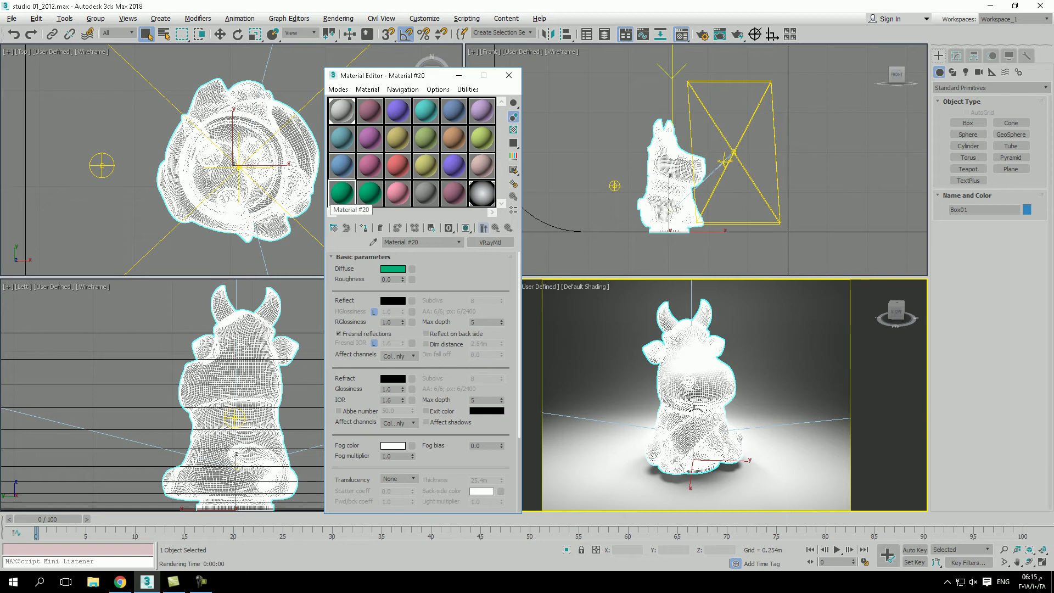
pyautogui.rightClick(343, 198)
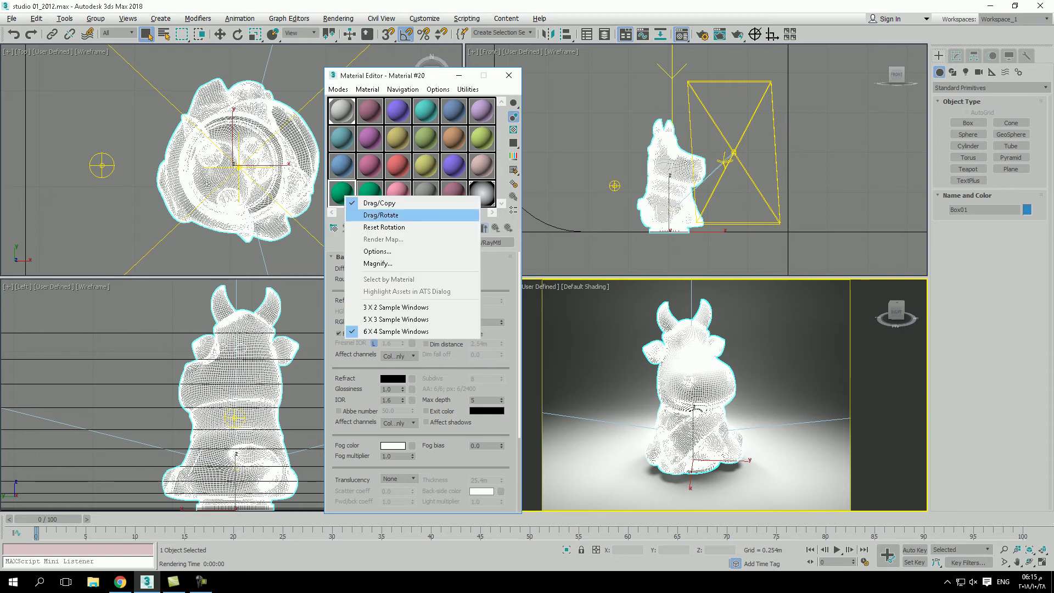
pyautogui.click(400, 320)
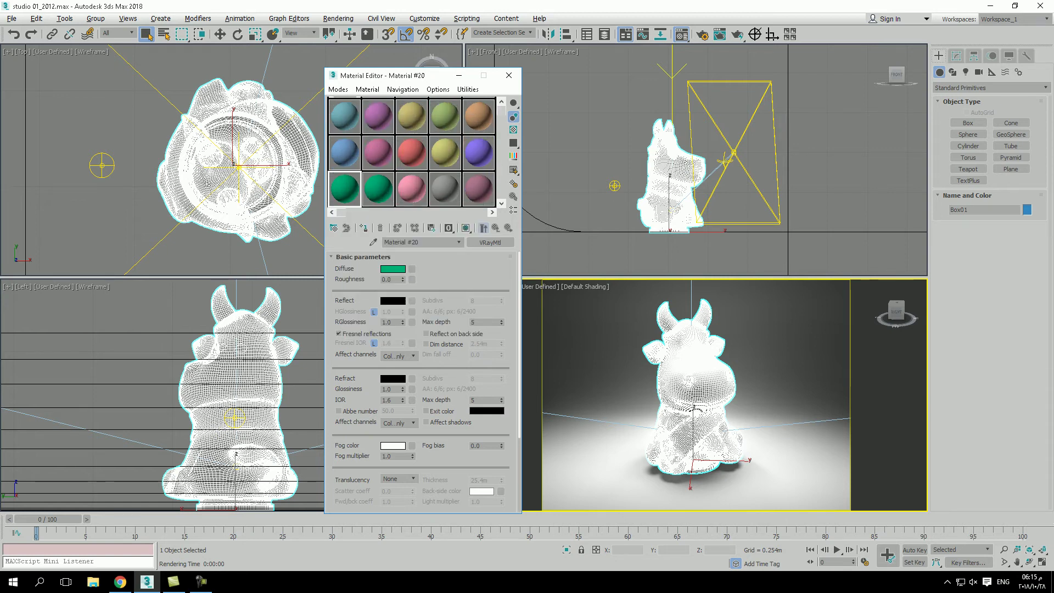
pyautogui.rightClick(344, 200)
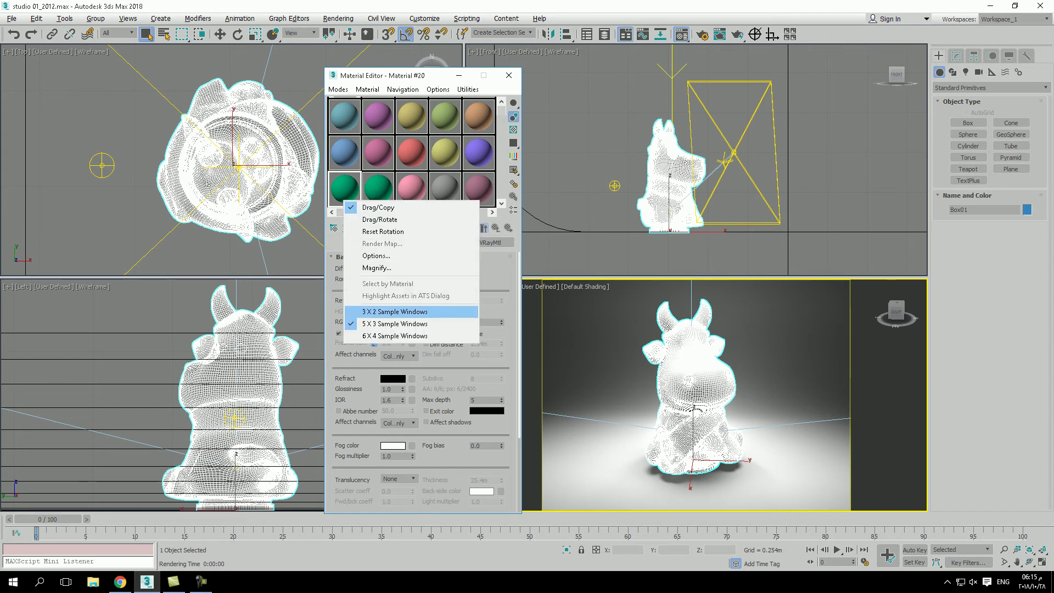
pyautogui.click(394, 311)
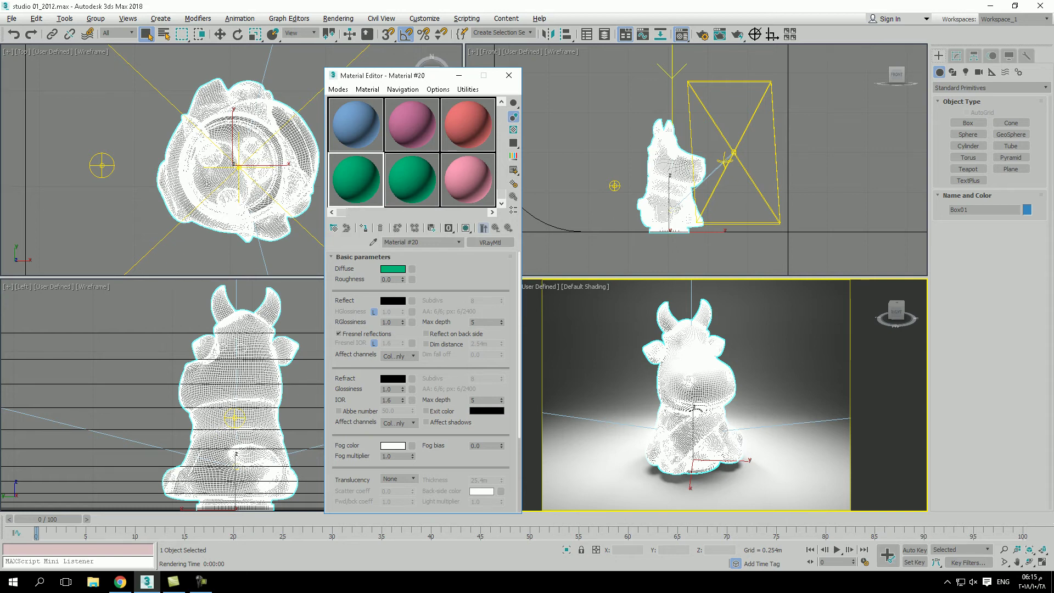
pyautogui.doubleClick(398, 200)
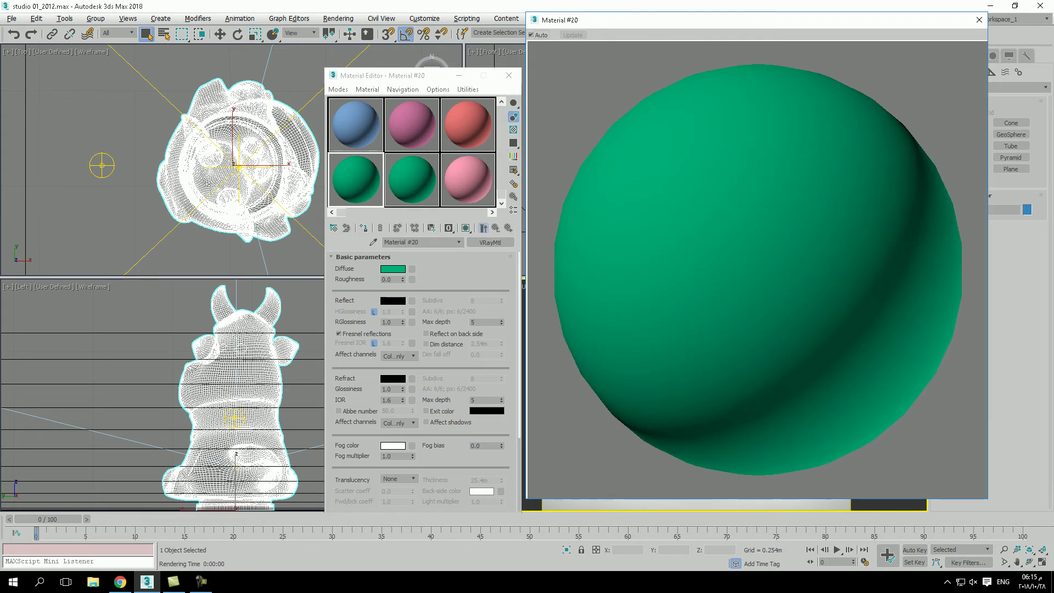
pyautogui.click(979, 20)
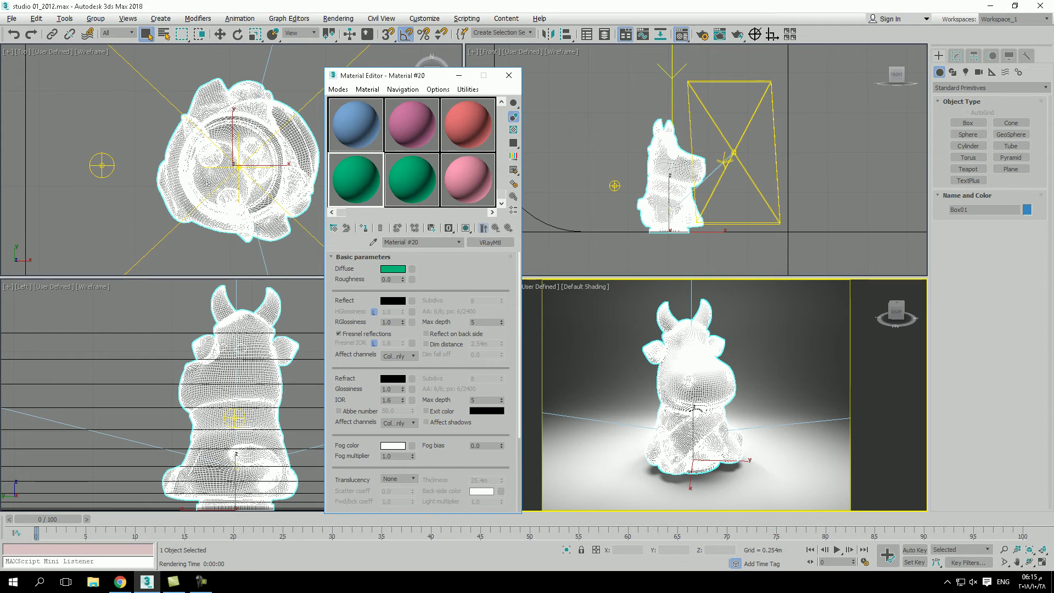
# Set the diffuse colour of Material #20 to a dark blue with hue 167 and saturation 255
pyautogui.click(393, 268)
pyautogui.moveTo(276, 101)
pyautogui.mouseDown()
pyautogui.moveTo(265, 73)
pyautogui.moveTo(239, 72)
pyautogui.moveTo(245, 89)
pyautogui.mouseUp()
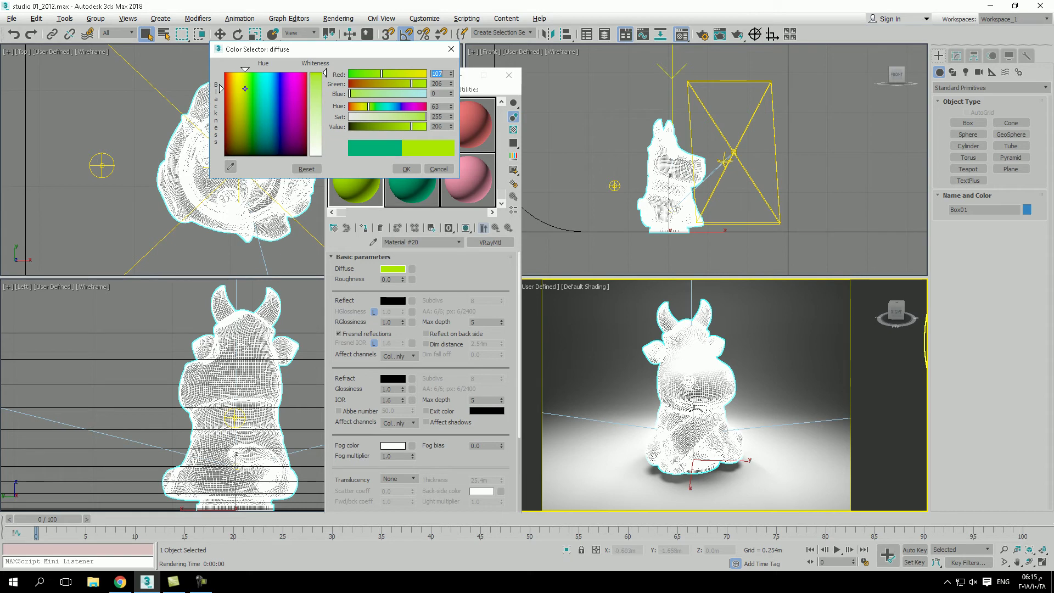
pyautogui.click(201, 582)
pyautogui.moveTo(245, 88)
pyautogui.mouseDown()
pyautogui.moveTo(288, 71)
pyautogui.moveTo(269, 72)
pyautogui.moveTo(278, 129)
pyautogui.mouseUp()
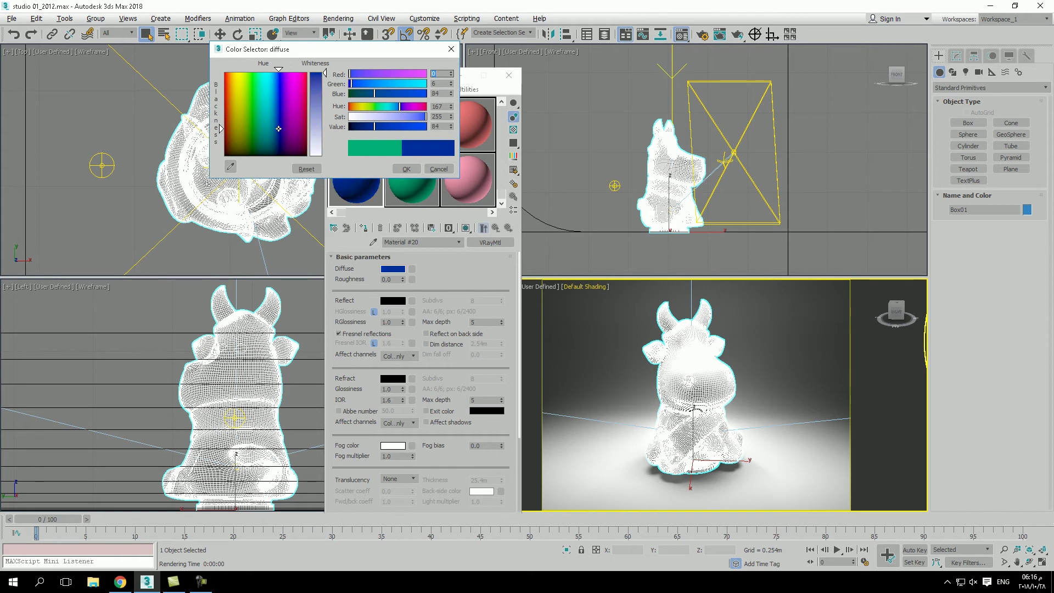
pyautogui.click(406, 168)
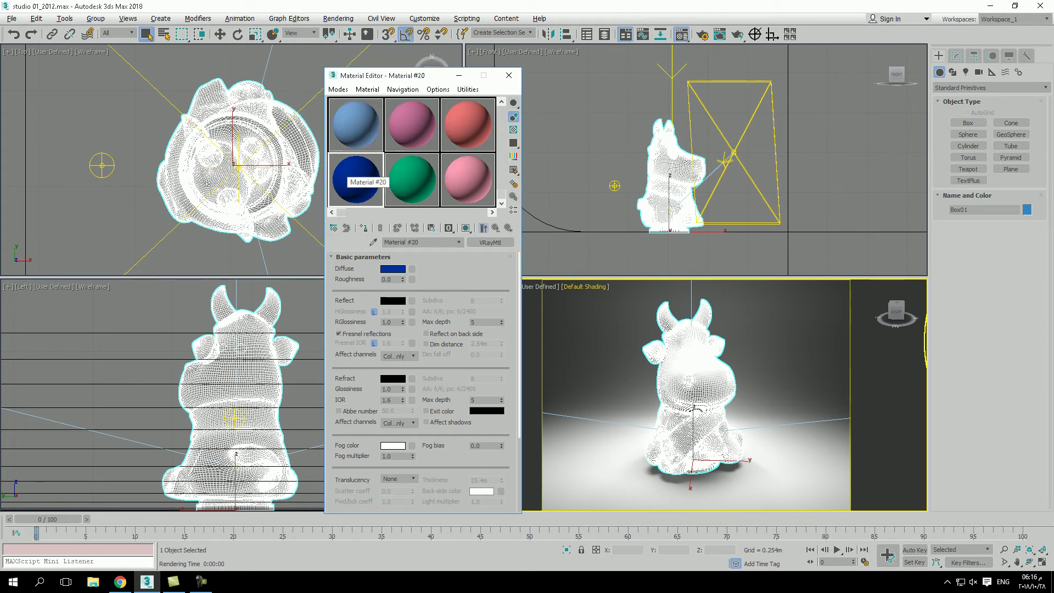
# Assign the blue Material #20 to the cow and enable its shaded display in the viewport, checking it with the cow deselected
pyautogui.click(824, 236)
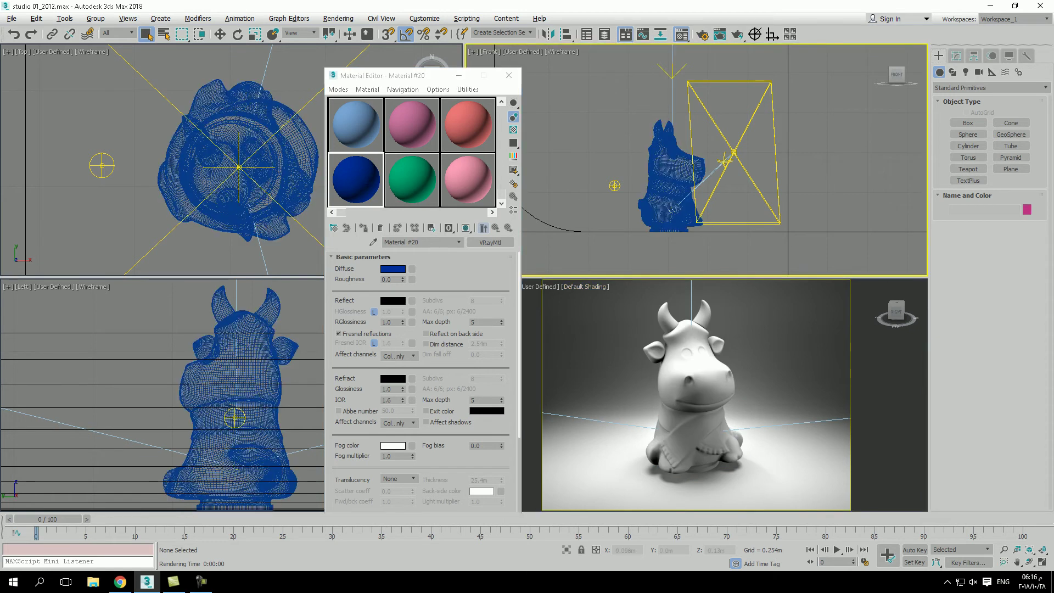
pyautogui.click(693, 379)
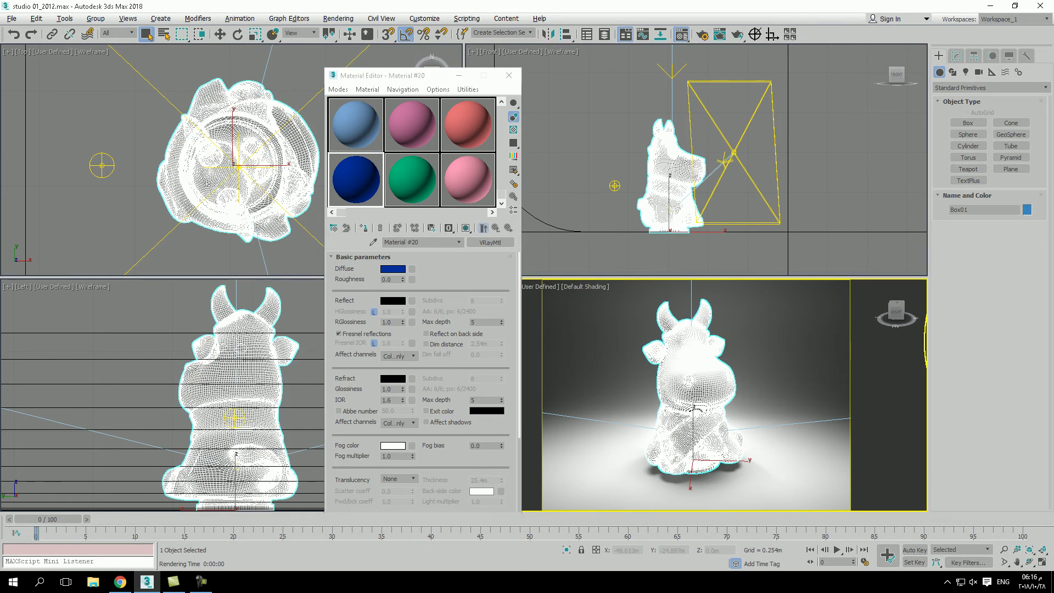
pyautogui.click(364, 227)
pyautogui.click(465, 228)
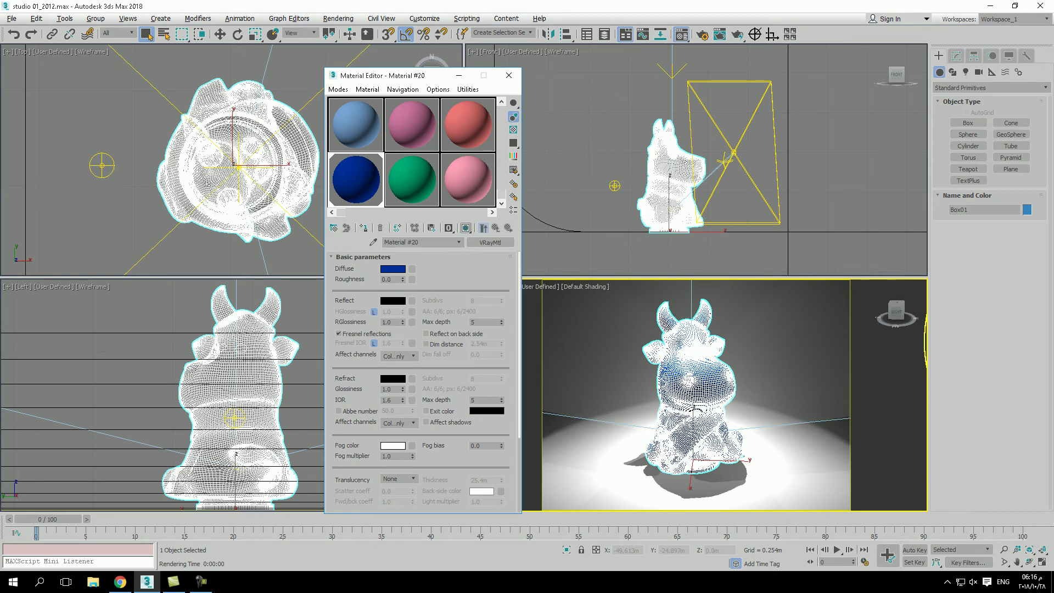
pyautogui.click(813, 379)
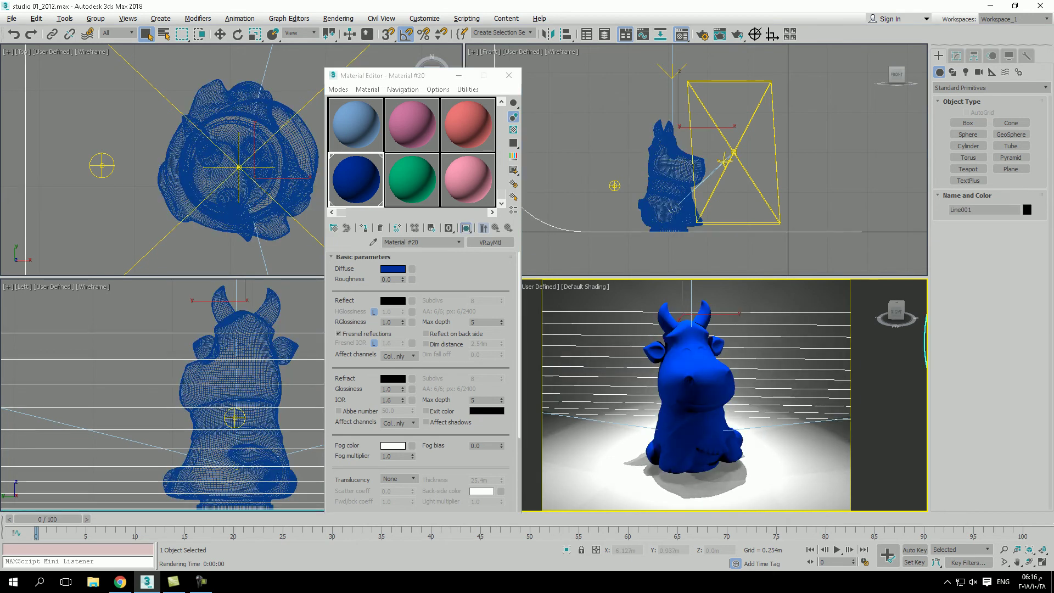
pyautogui.click(693, 385)
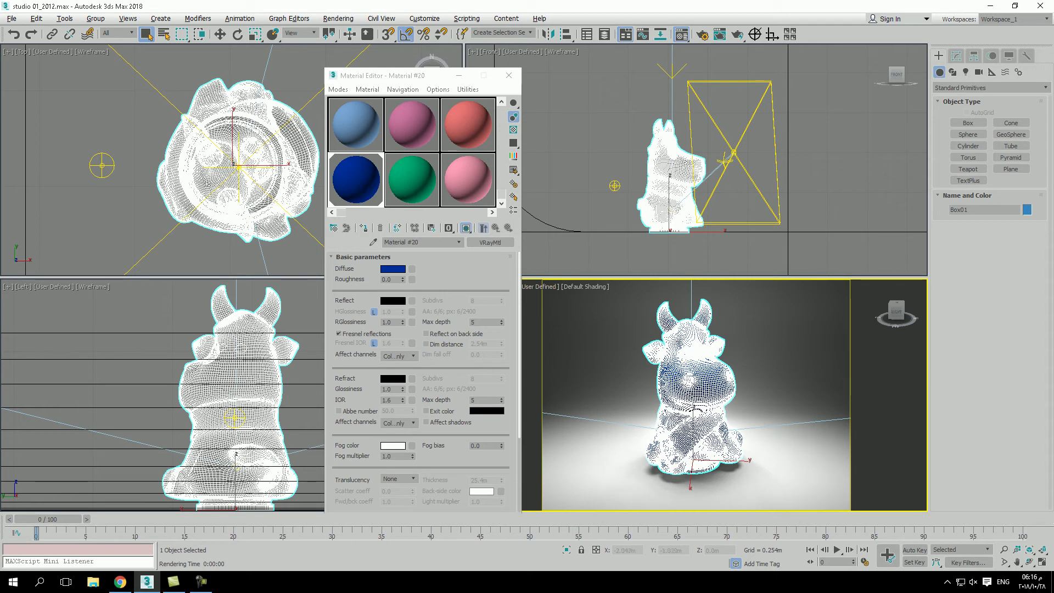
# Start a test render of the blue cow, cancel it during the light cache pass, and close the V-Ray frame buffer
pyautogui.click(738, 34)
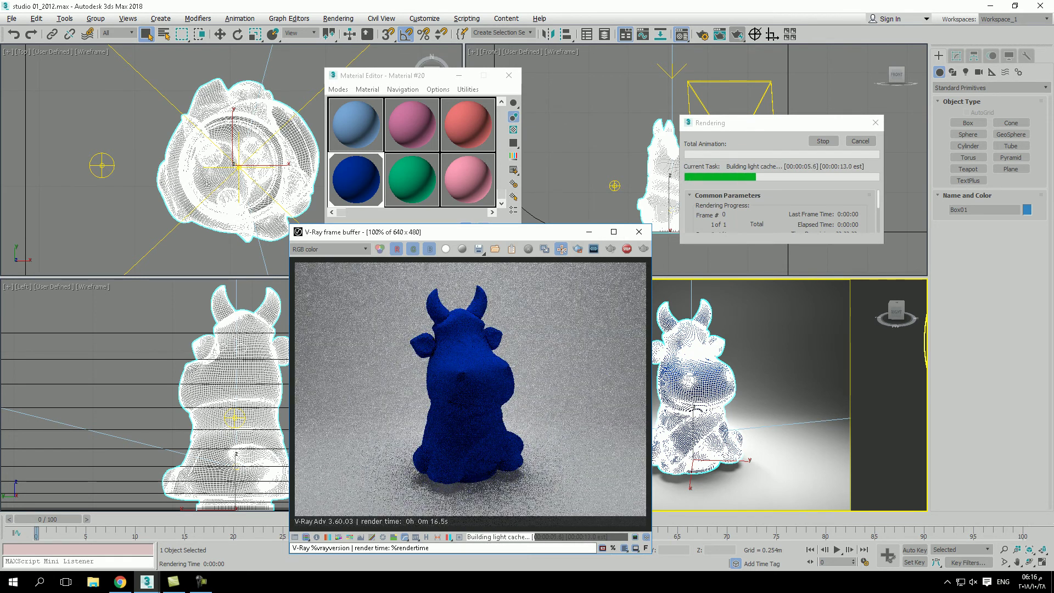
pyautogui.click(860, 142)
pyautogui.click(638, 231)
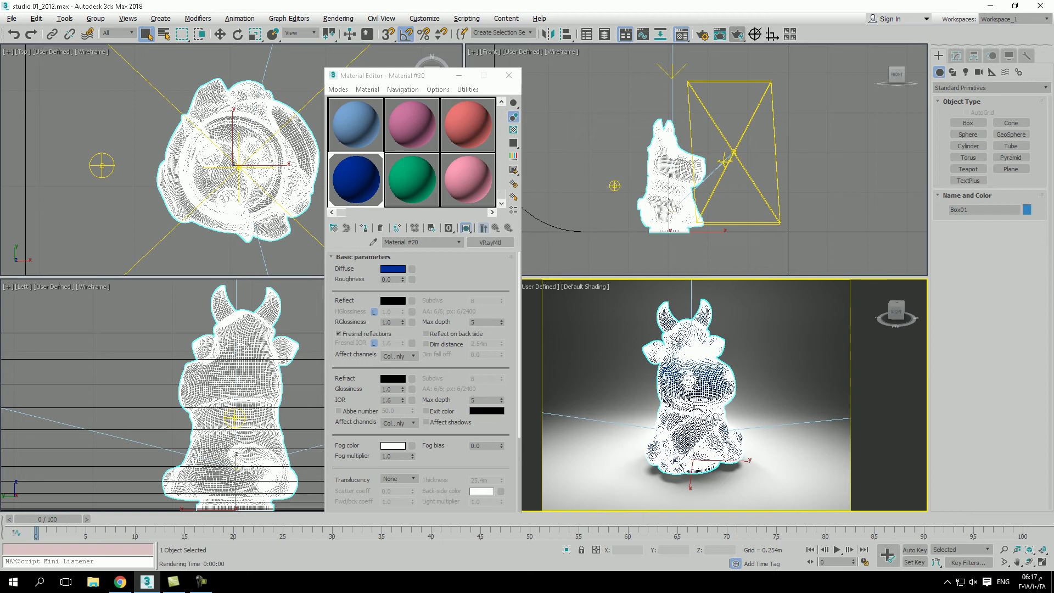
# Apply the Brick_Herringbone_Red bitmap from the Mats folder as Material #20's diffuse map, show it shaded in the viewport, and deselect the cow
pyautogui.click(412, 268)
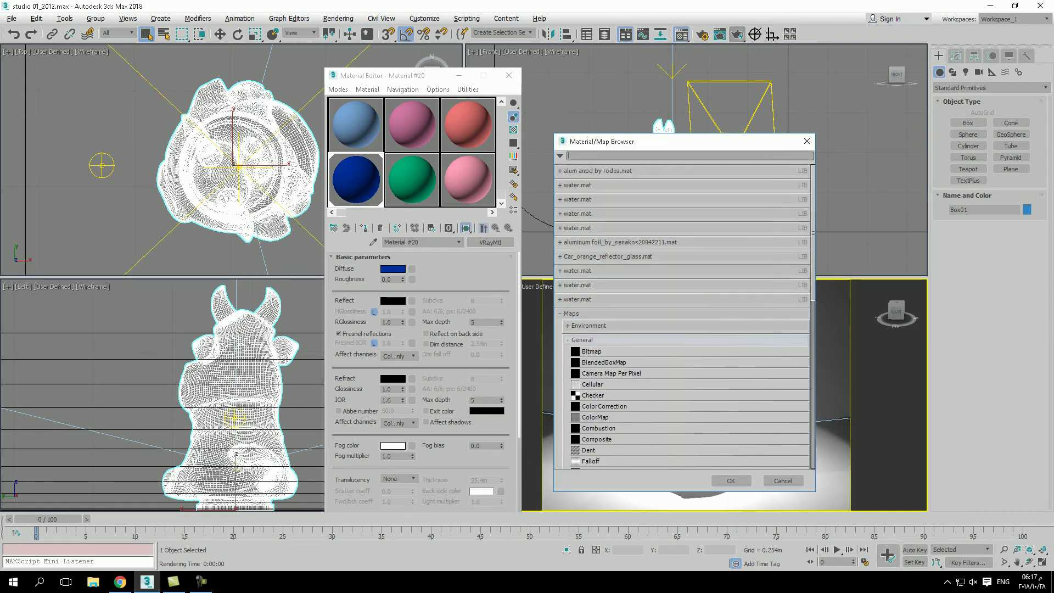
pyautogui.doubleClick(592, 351)
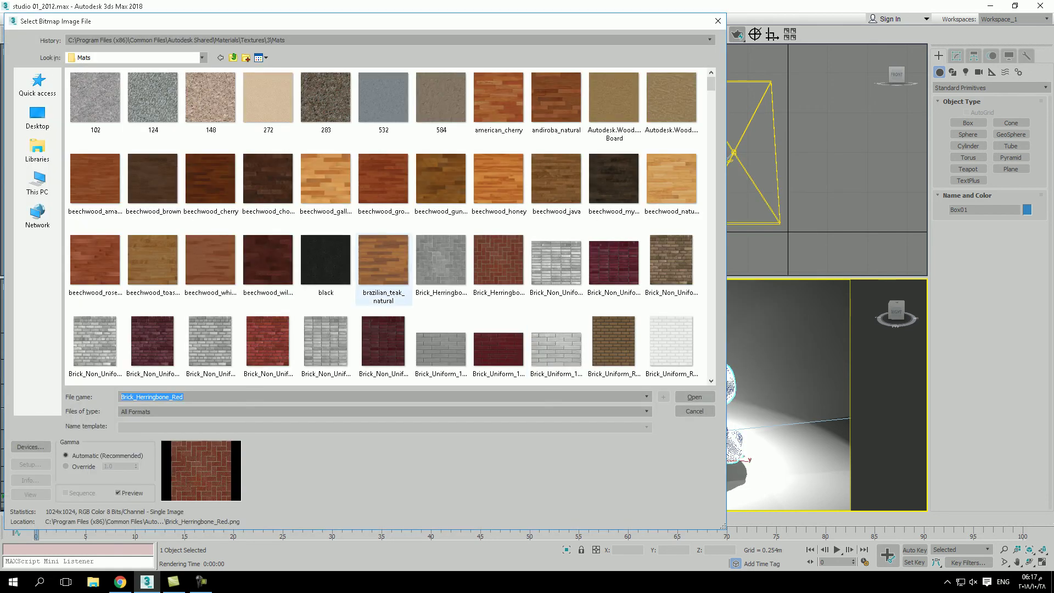
pyautogui.moveTo(330, 21); pyautogui.dragTo(485, 48)
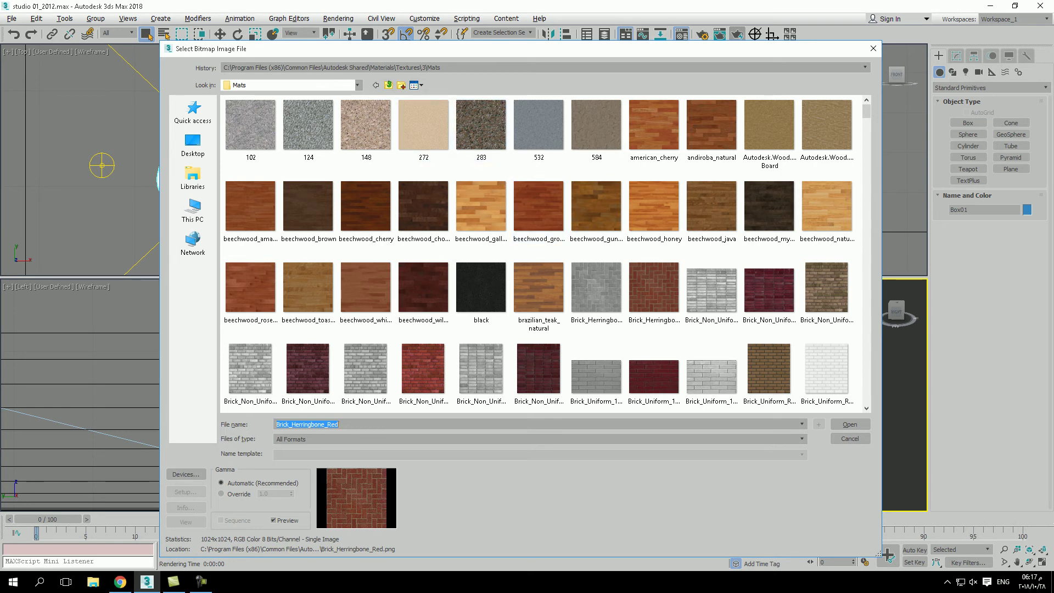
pyautogui.click(239, 85)
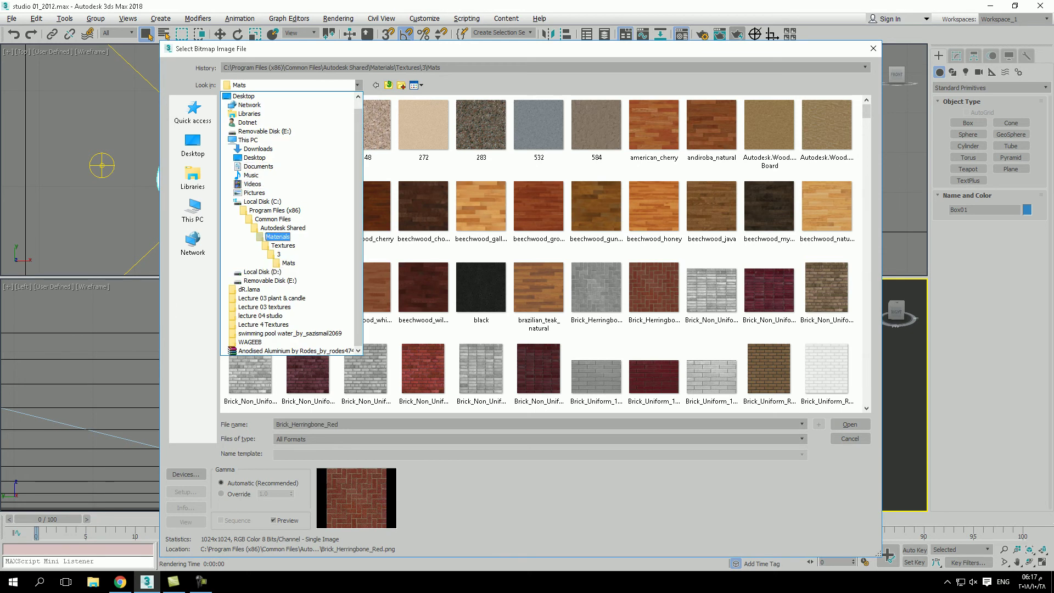
pyautogui.click(277, 237)
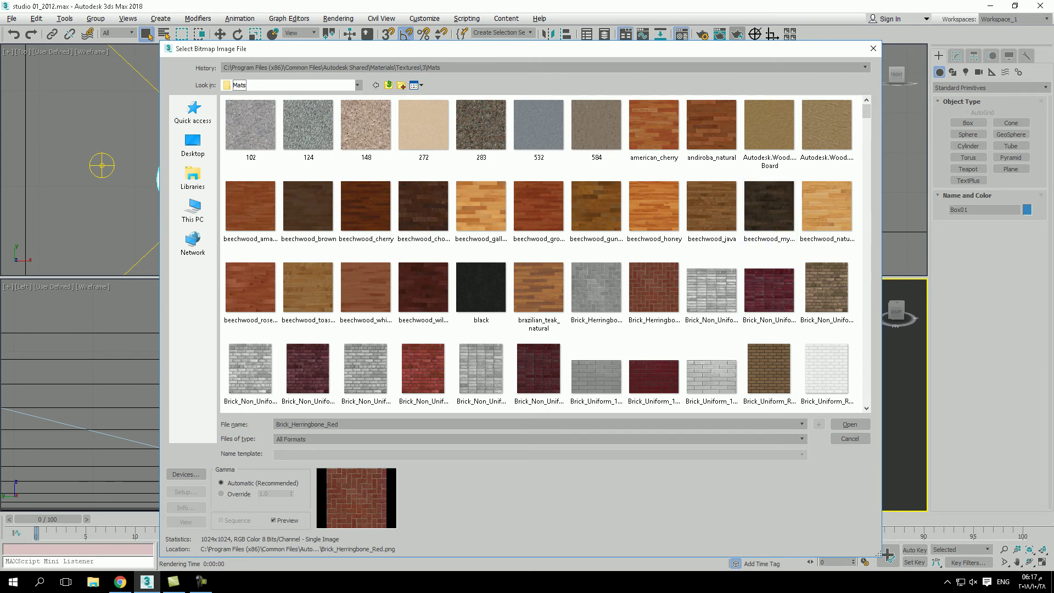
pyautogui.click(759, 362)
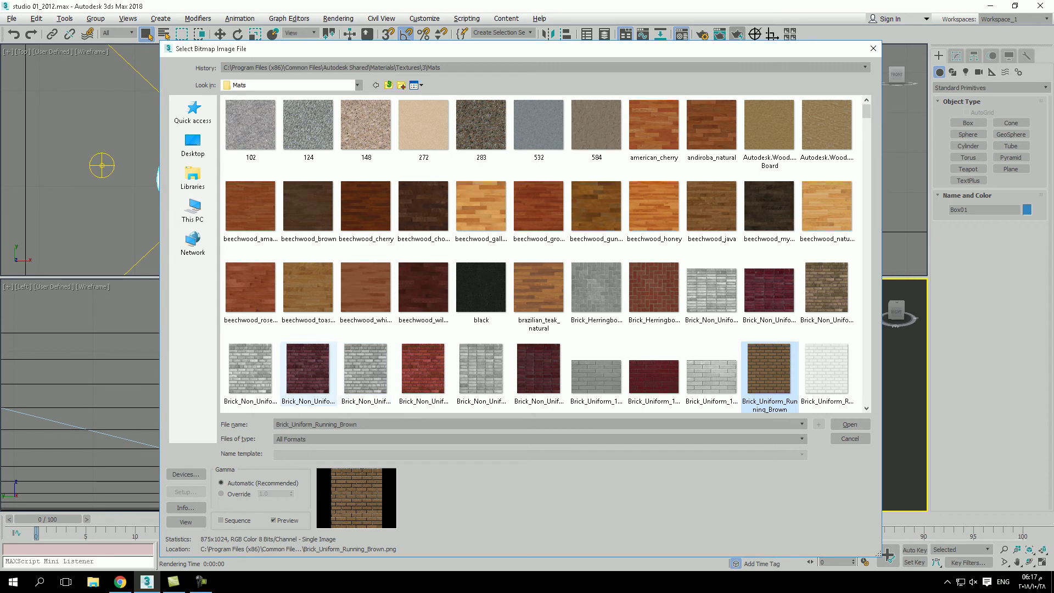
pyautogui.click(423, 206)
pyautogui.click(424, 125)
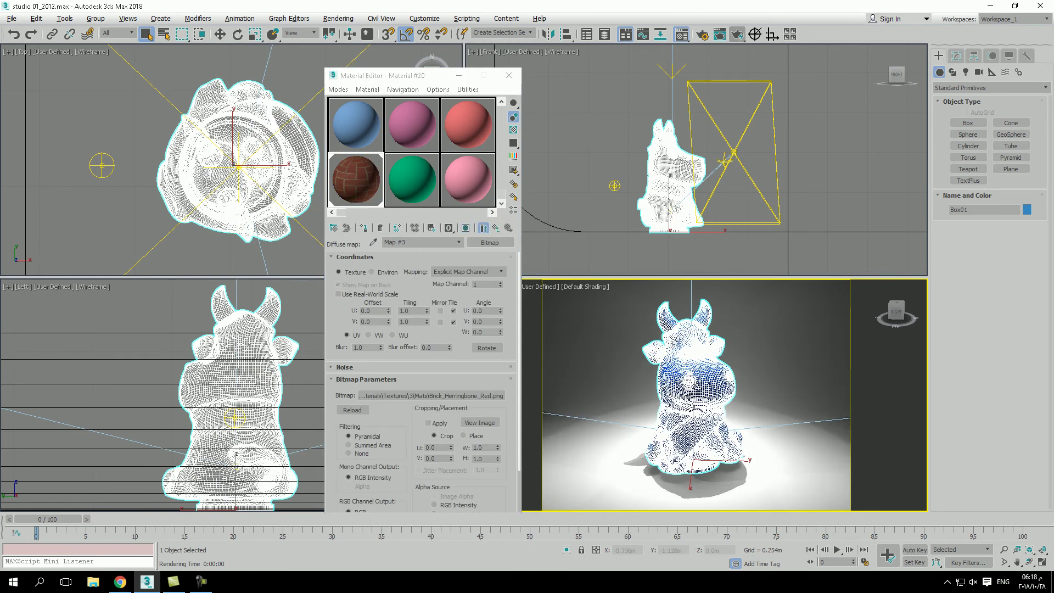
pyautogui.click(466, 227)
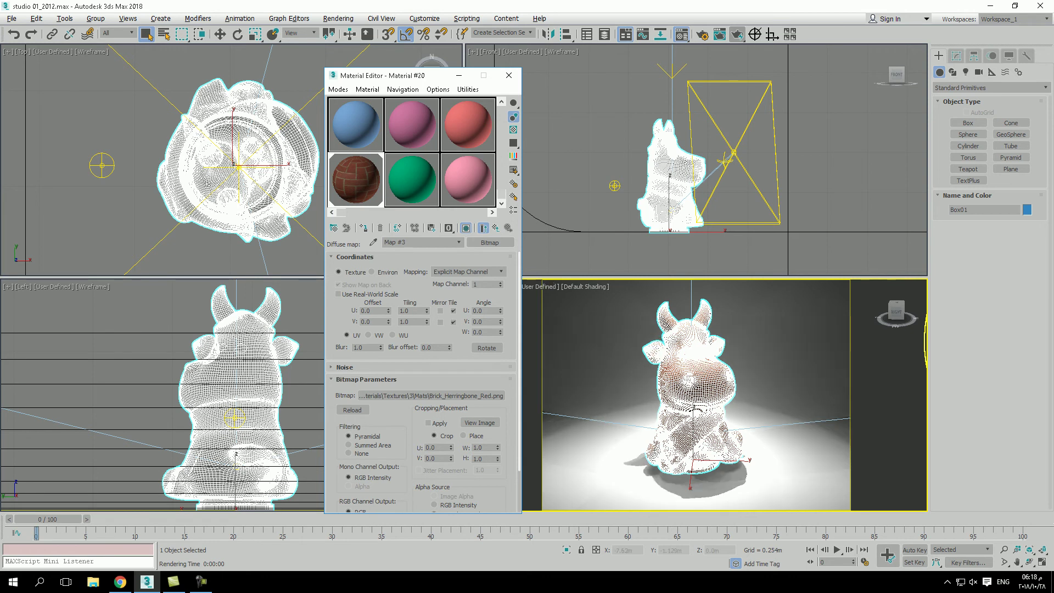
pyautogui.click(593, 137)
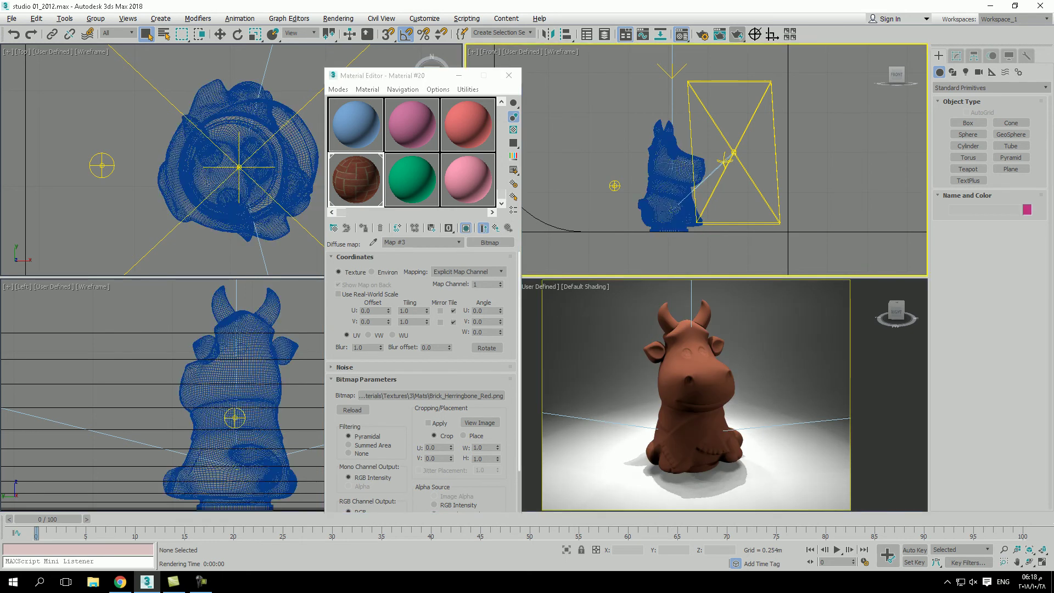
# Add a UVW Map modifier with Box mapping to the cow and check the brick texture with the cow deselected
pyautogui.click(711, 383)
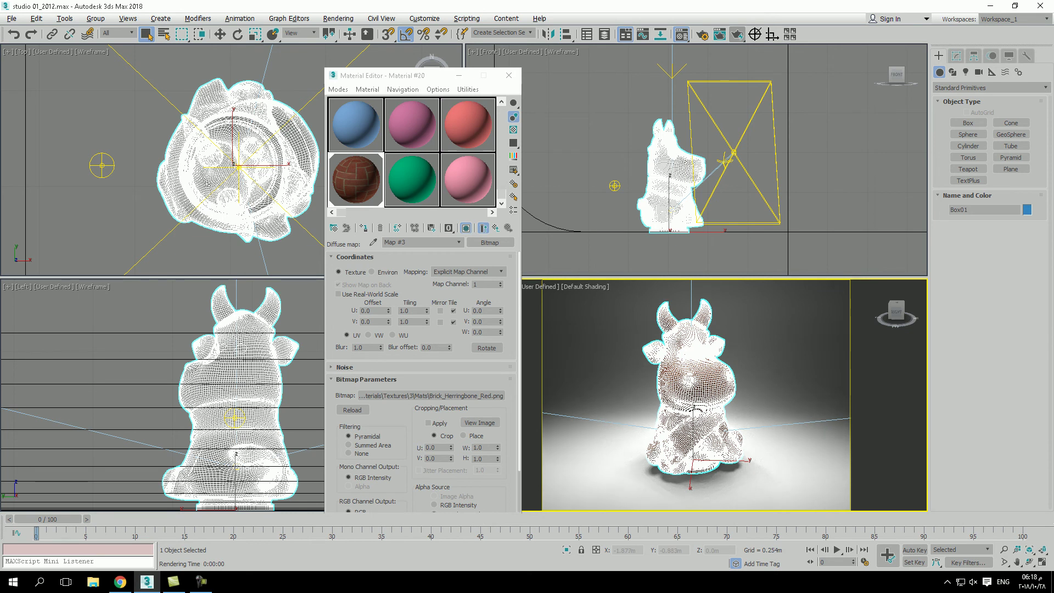
pyautogui.click(956, 56)
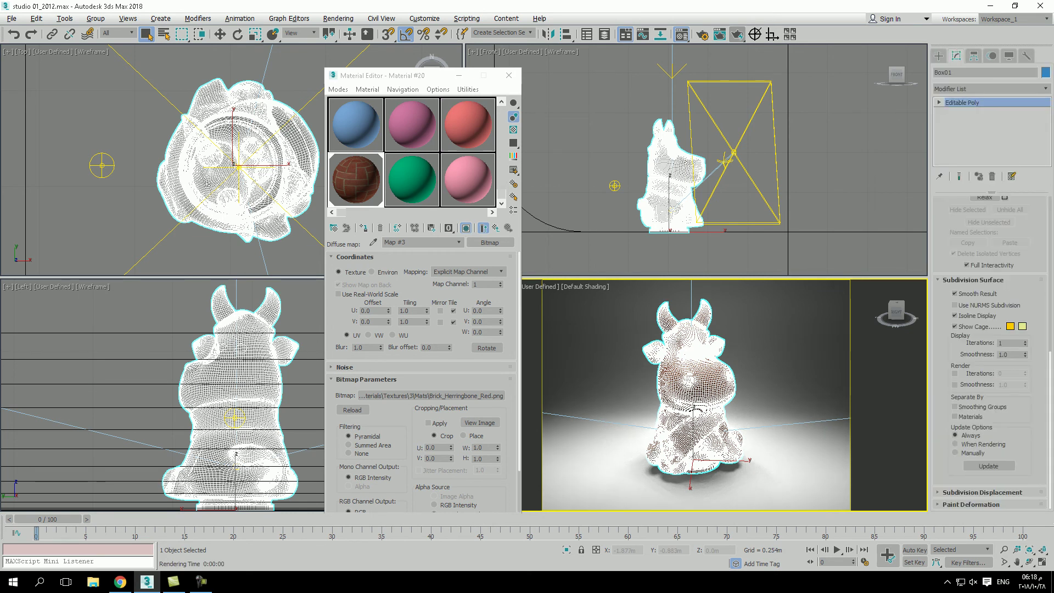
pyautogui.click(991, 89)
pyautogui.press('u')
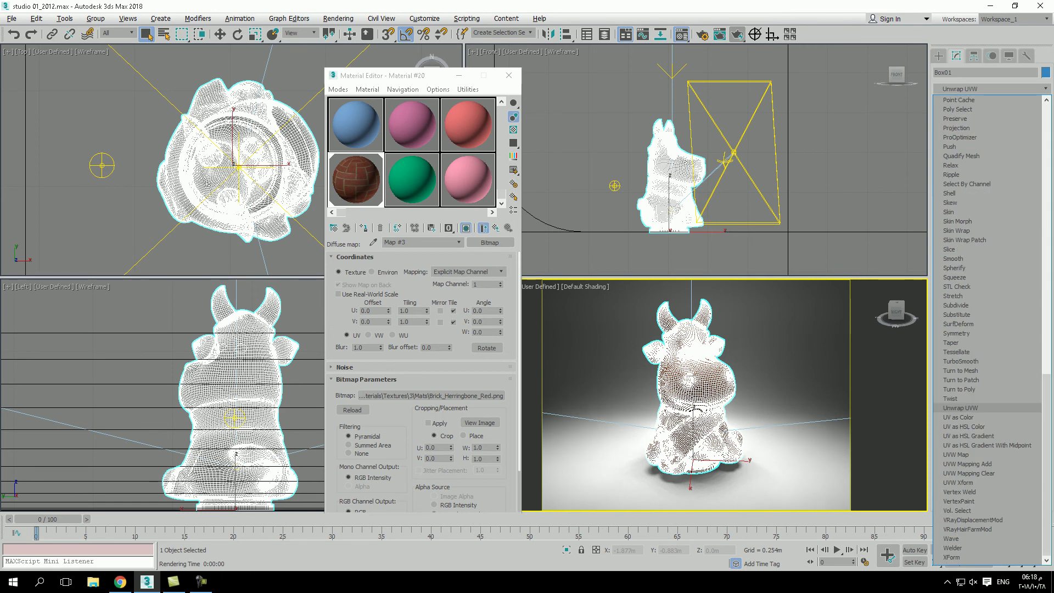
pyautogui.click(956, 455)
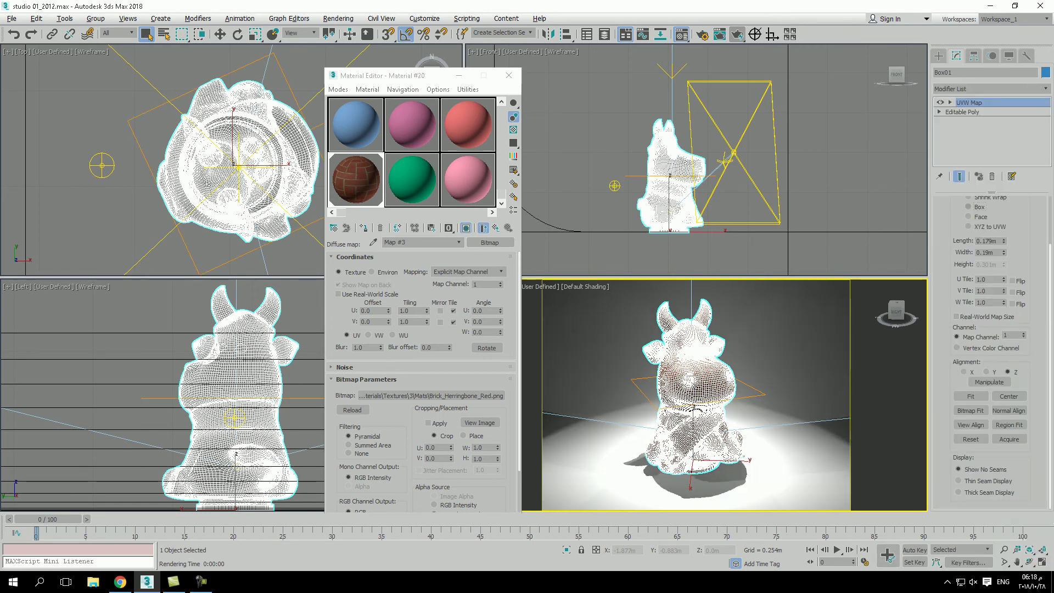
pyautogui.click(969, 207)
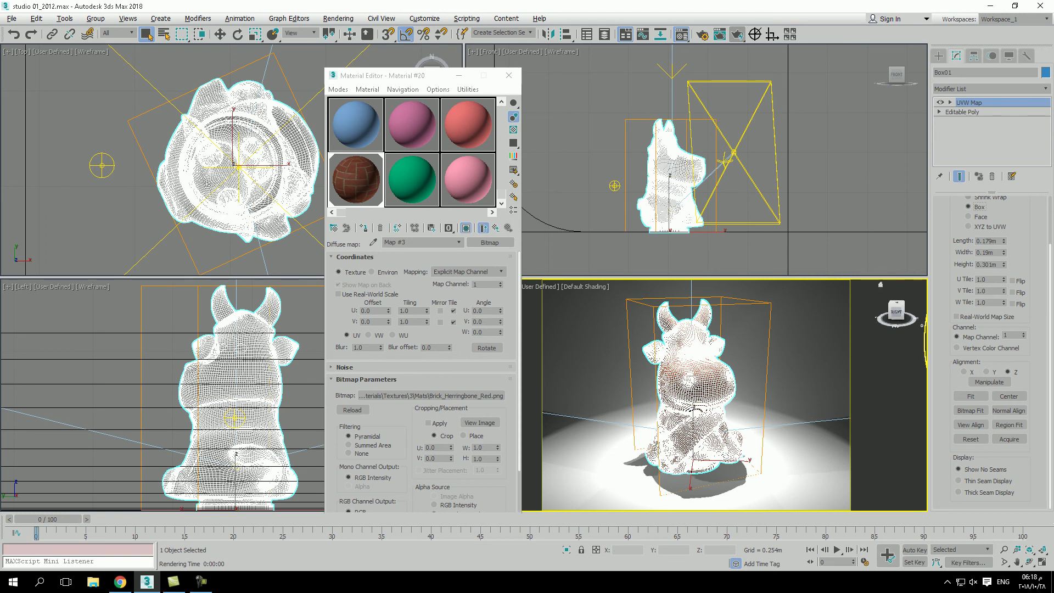
pyautogui.click(829, 182)
pyautogui.click(691, 381)
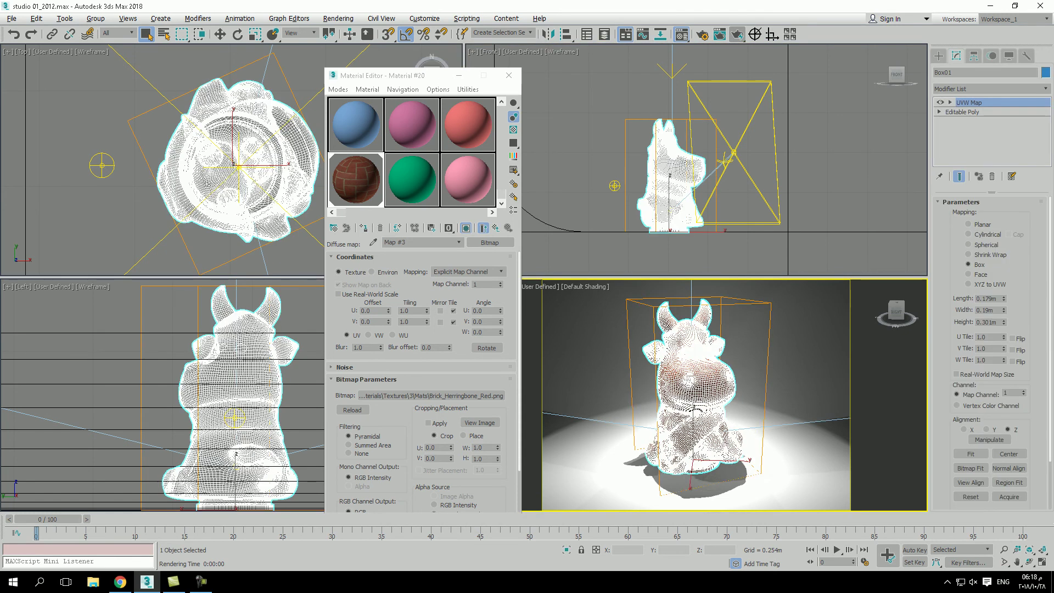
pyautogui.click(777, 384)
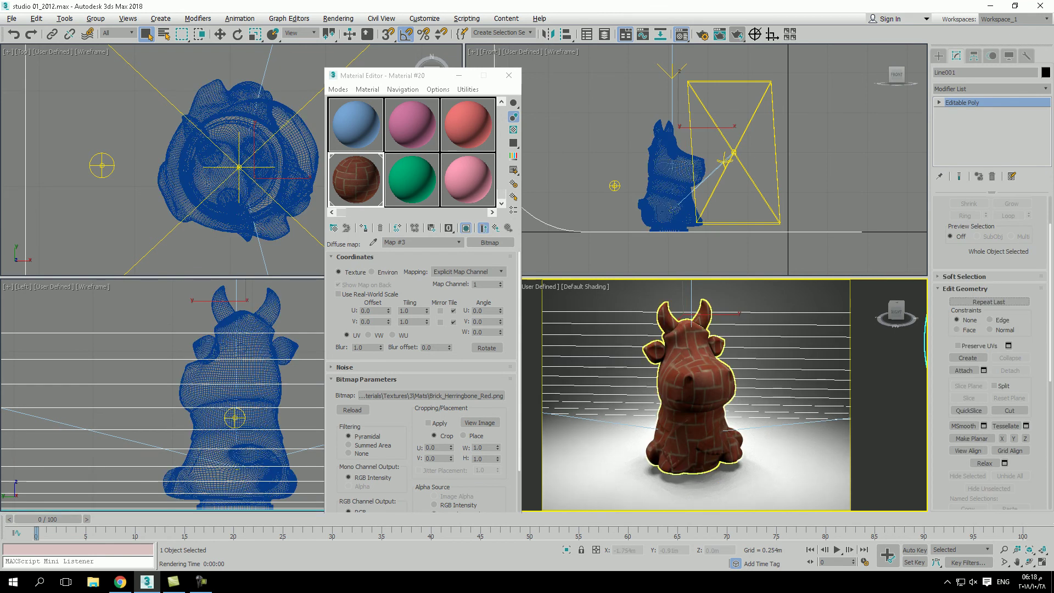
# Delete the cow and create a cube of about 0.365 m per side in its place
pyautogui.press('Delete')
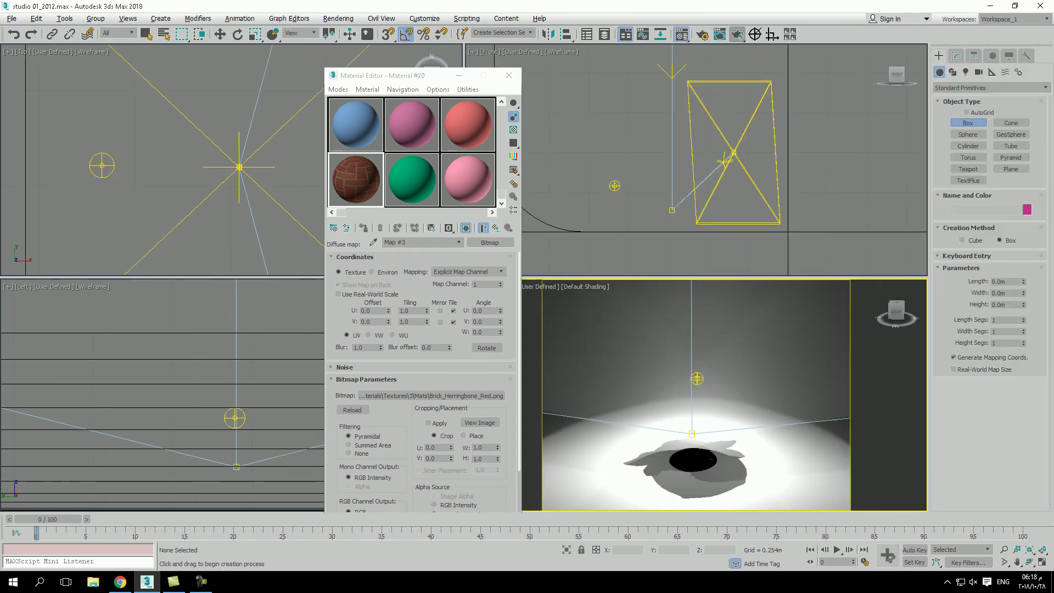
pyautogui.click(972, 240)
pyautogui.moveTo(692, 461); pyautogui.dragTo(743, 462)
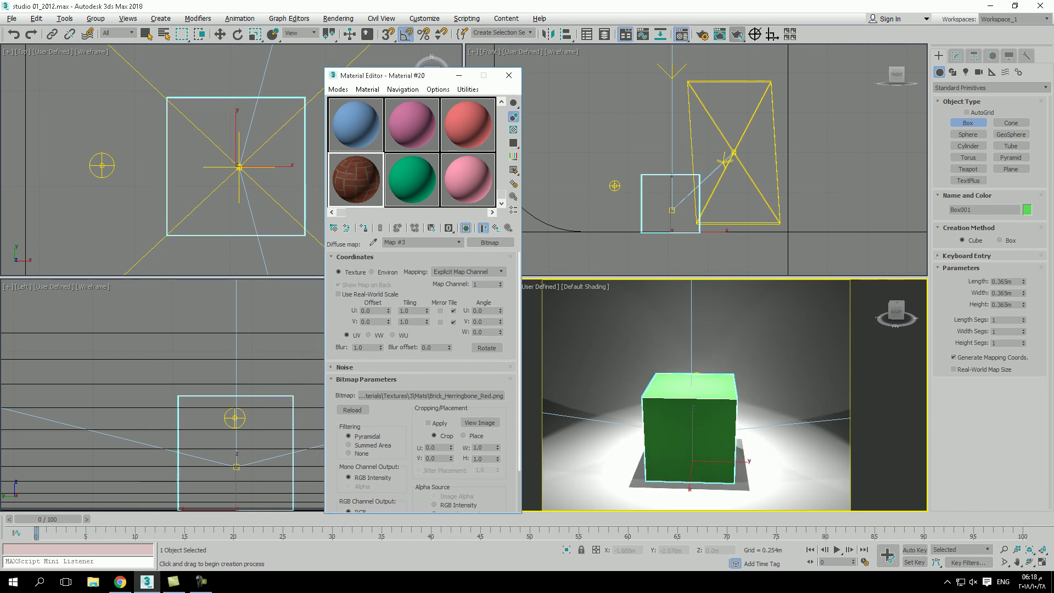
# Assign the brick Material #20 to the cube and show it shaded in the viewport
pyautogui.click(363, 228)
pyautogui.click(465, 228)
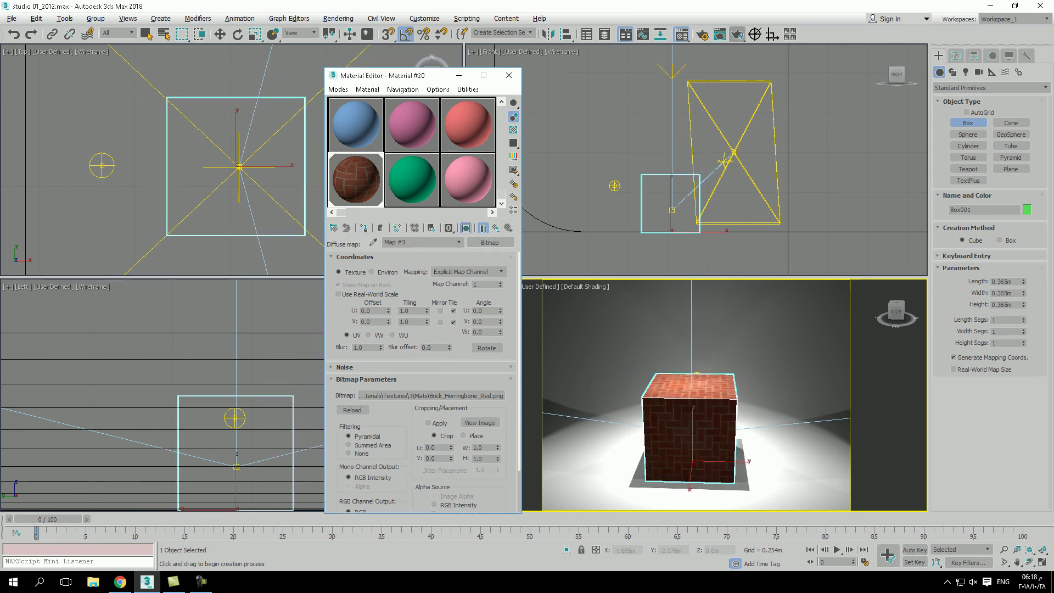
# Set the brick map's tiling to 2.0 in both U and V, viewing the cube from above
pyautogui.keyDown('alt'); pyautogui.moveTo(697, 374); pyautogui.dragTo(716, 354, button='middle'); pyautogui.keyUp('alt')
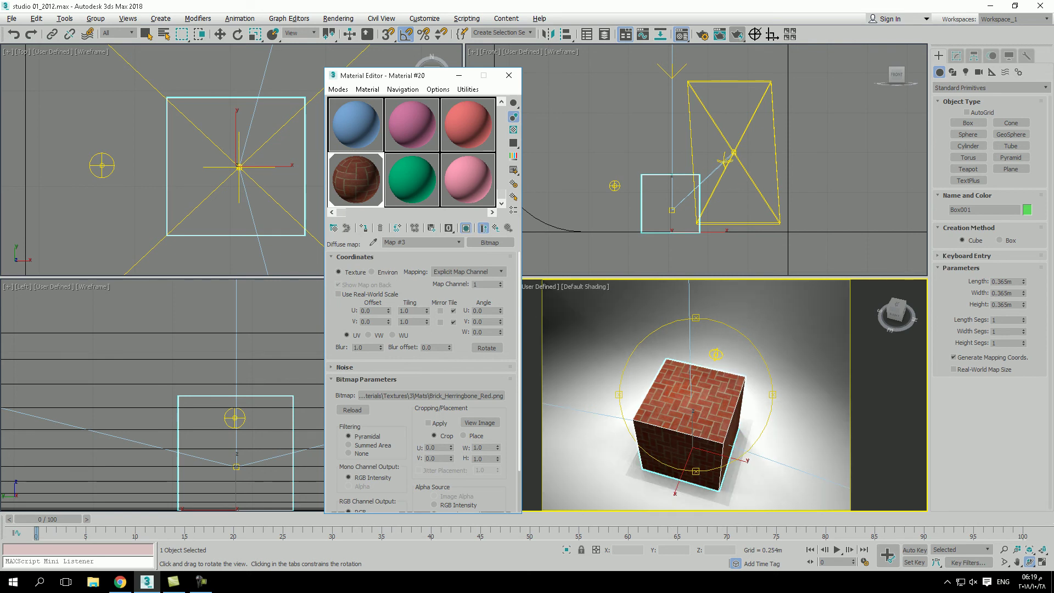
pyautogui.doubleClick(409, 311)
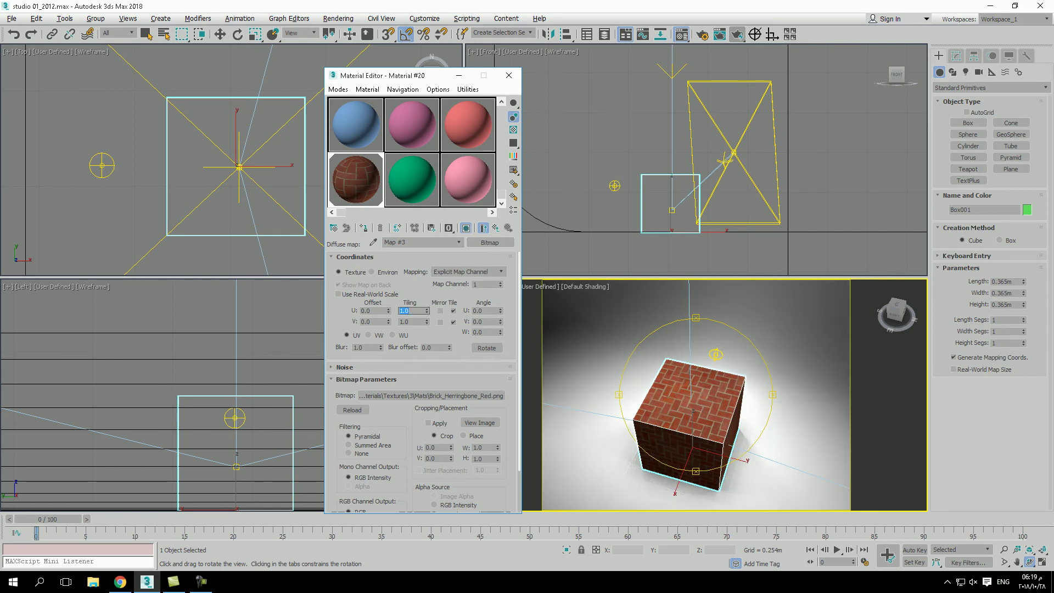
pyautogui.write('2')
pyautogui.press('Tab')
pyautogui.write('2')
pyautogui.press('Return')
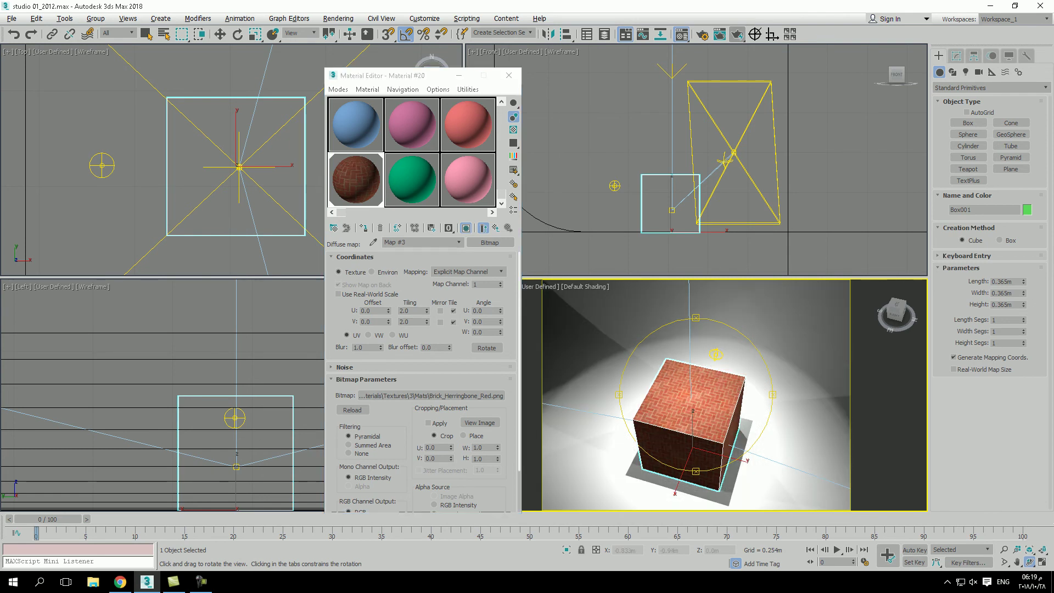
# Rotate the brick map's coordinates freehand to angles of about -120 in U, 20 in V and 5 in W
pyautogui.scroll(4, 692, 433)
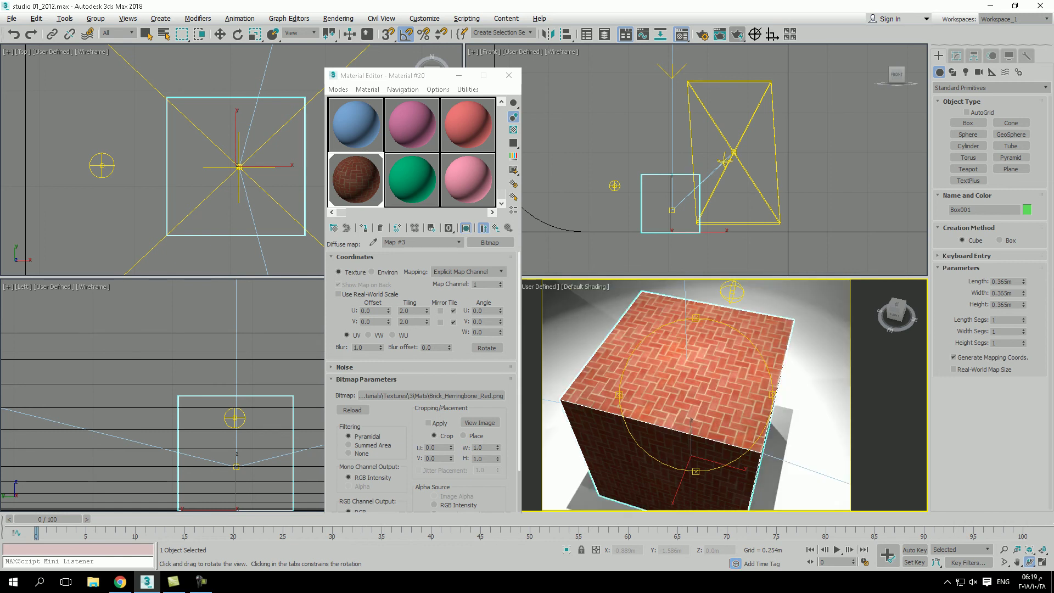
pyautogui.click(486, 348)
pyautogui.moveTo(233, 82); pyautogui.dragTo(237, 121)
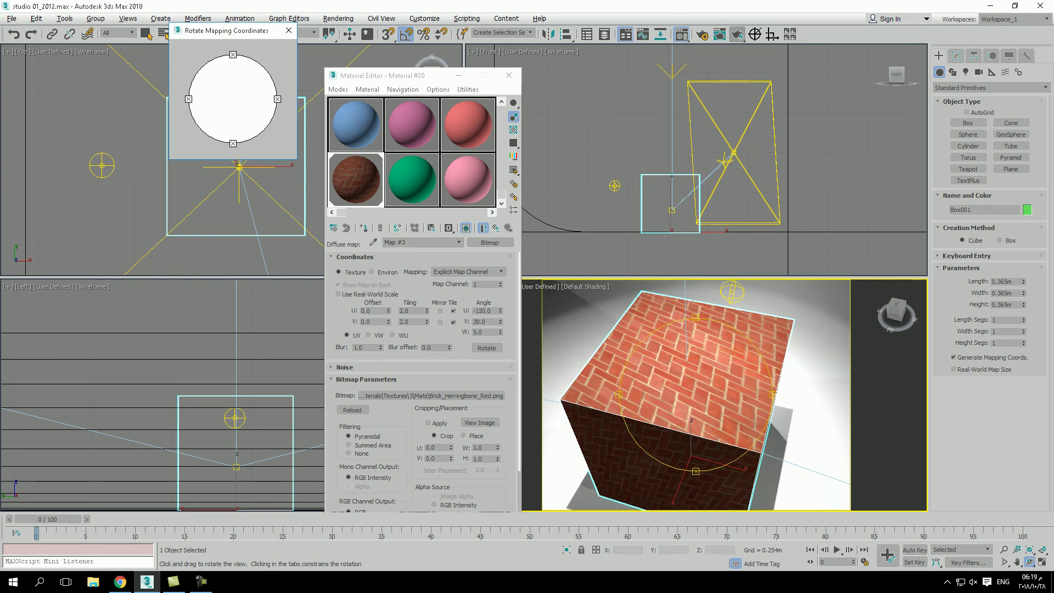
pyautogui.click(289, 30)
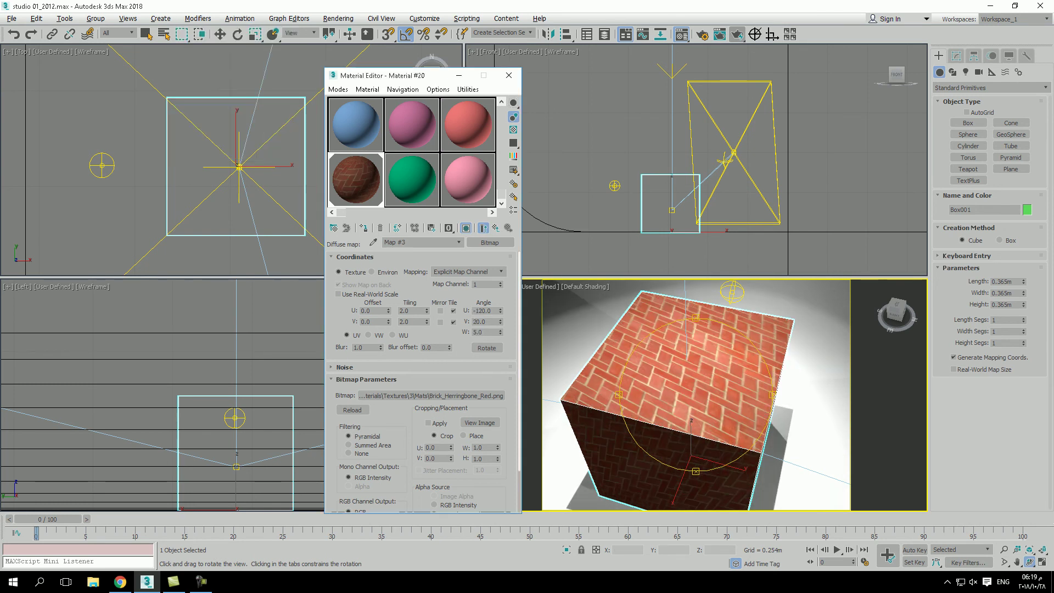
# Reset the brick map's U, V and W angles to 0
pyautogui.moveTo(493, 311); pyautogui.dragTo(475, 310)
pyautogui.write('0')
pyautogui.press('Tab')
pyautogui.write('0')
pyautogui.press('Tab')
pyautogui.write('0')
pyautogui.press('Return')
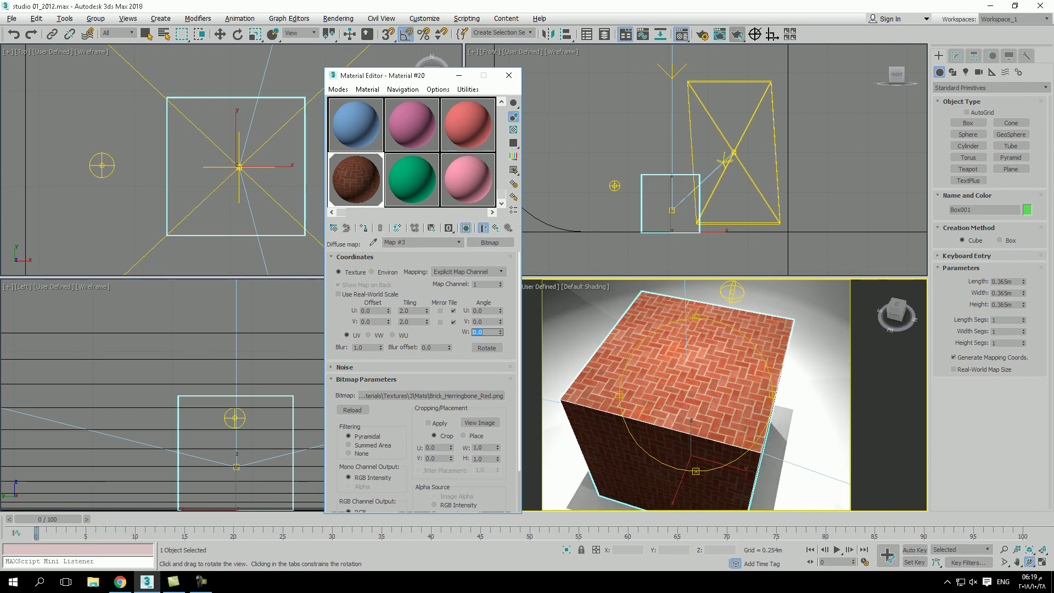
# Replace the brick bitmap with Finishes.Flooring.Tile.Diamond.Red.jpg from the Mats folder
pyautogui.click(431, 395)
pyautogui.scroll(-10, 769, 354)
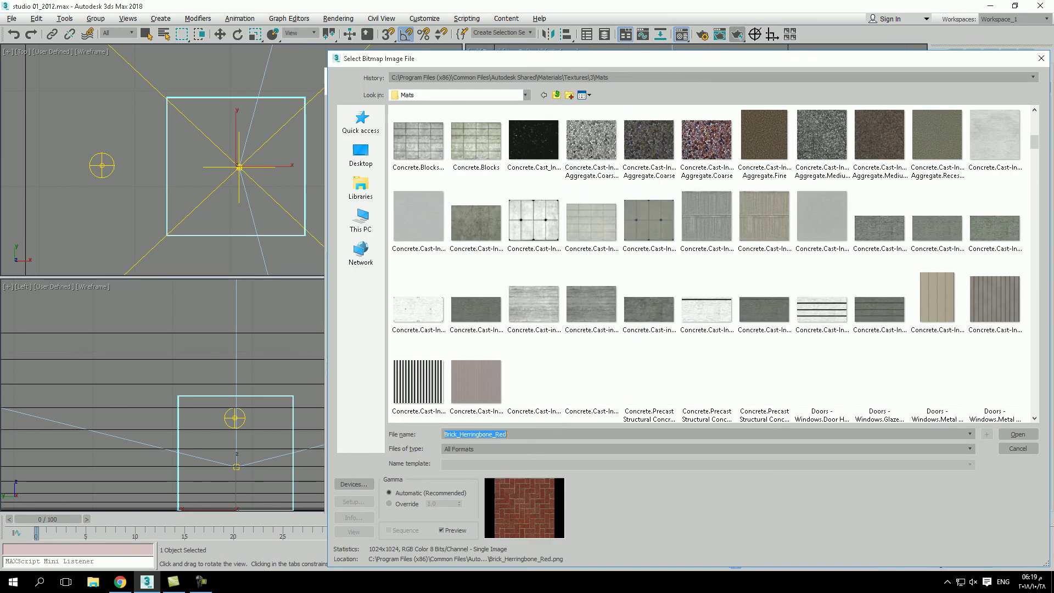
pyautogui.scroll(-2, 769, 355)
pyautogui.doubleClick(882, 308)
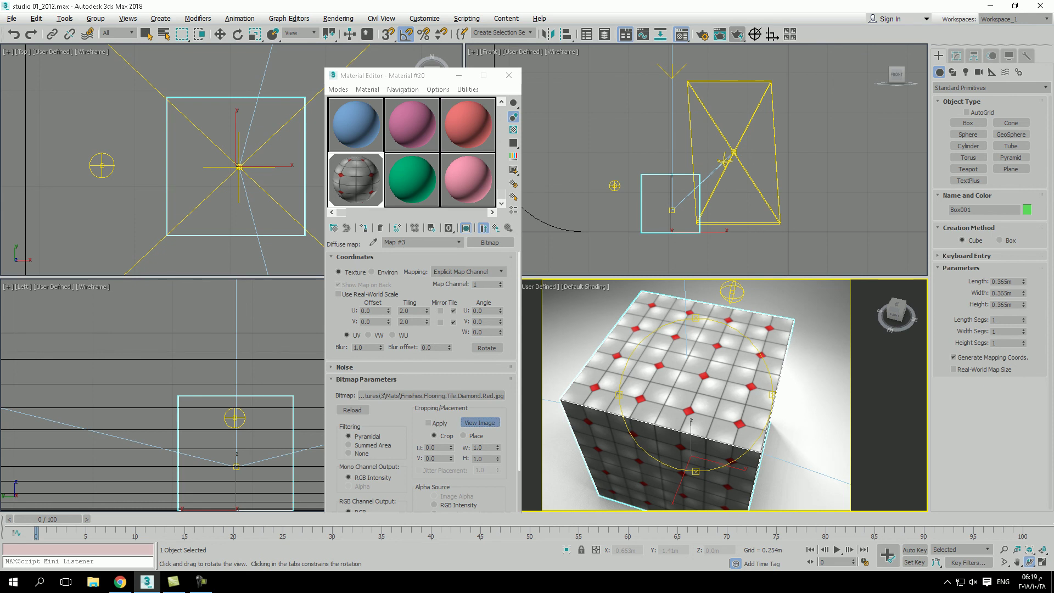
# Crop the tile bitmap around the upper-left red diamond, about 0.133 wide and 0.136 high, and apply the cropping
pyautogui.click(479, 423)
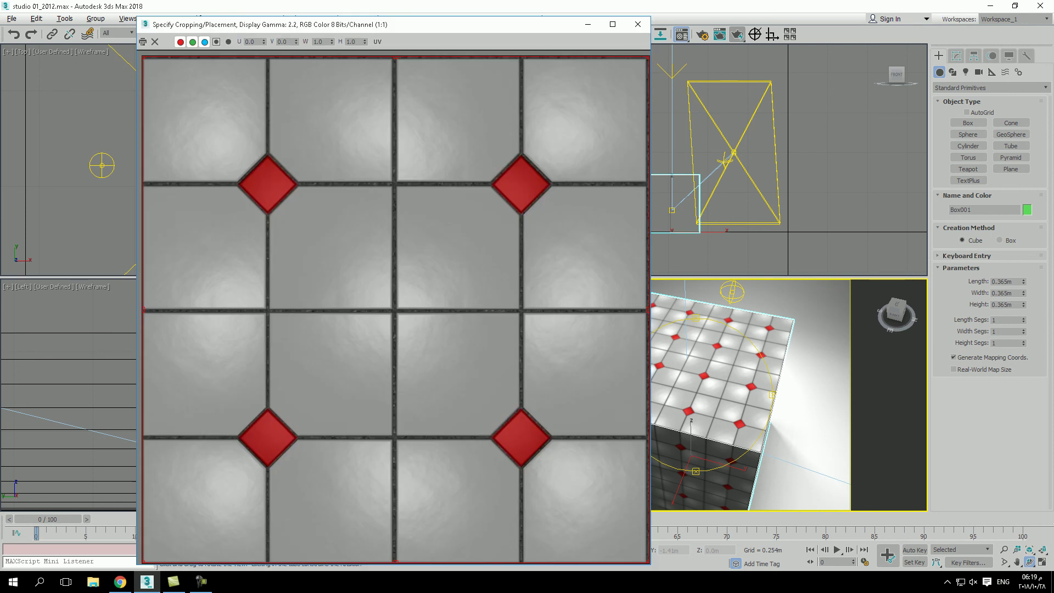
pyautogui.moveTo(648, 563); pyautogui.dragTo(300, 218)
pyautogui.moveTo(143, 57); pyautogui.dragTo(233, 149)
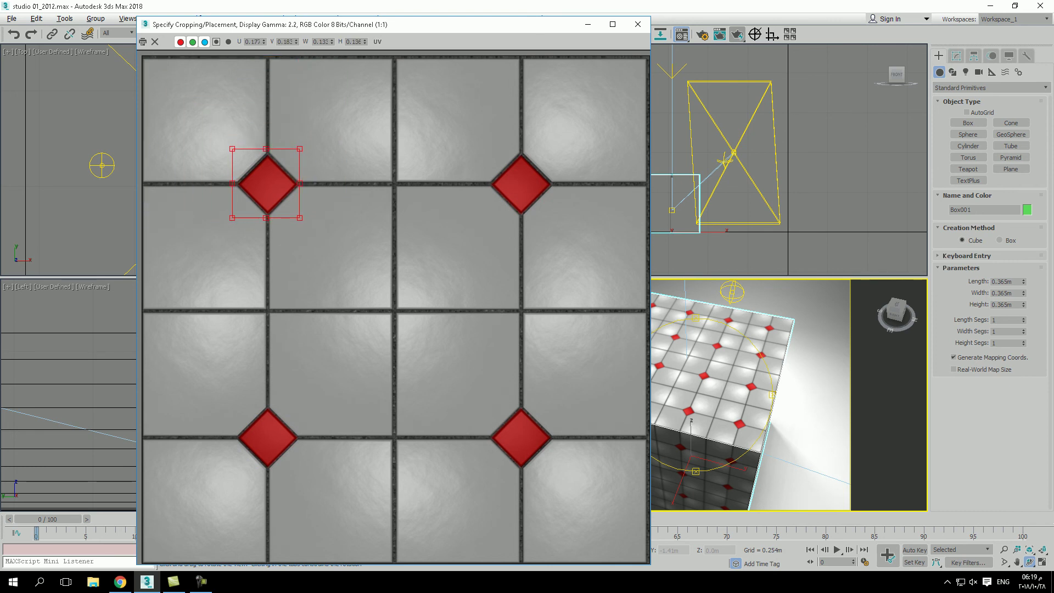
pyautogui.click(637, 25)
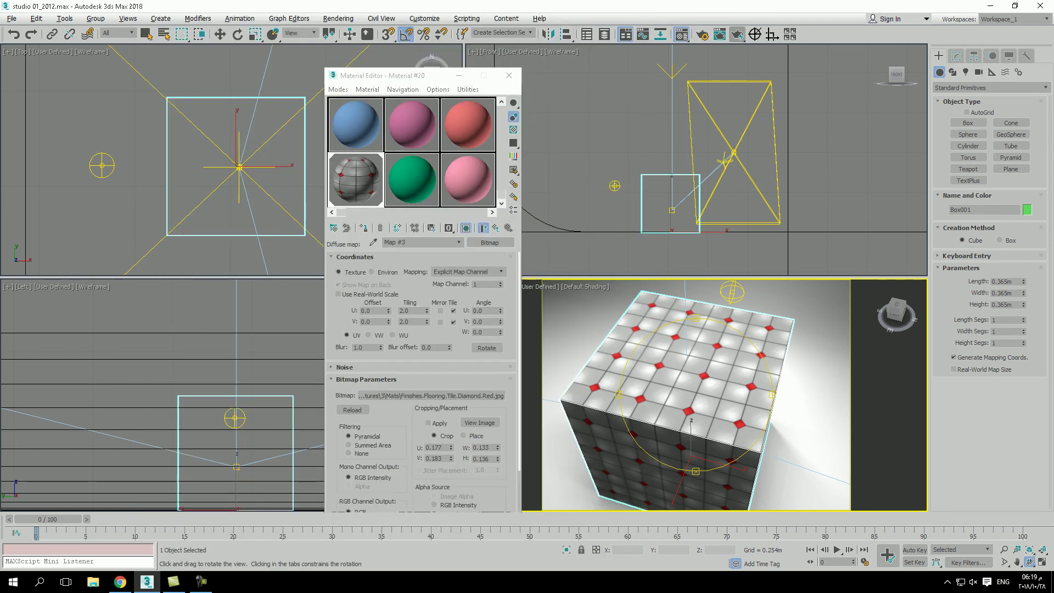
pyautogui.click(428, 423)
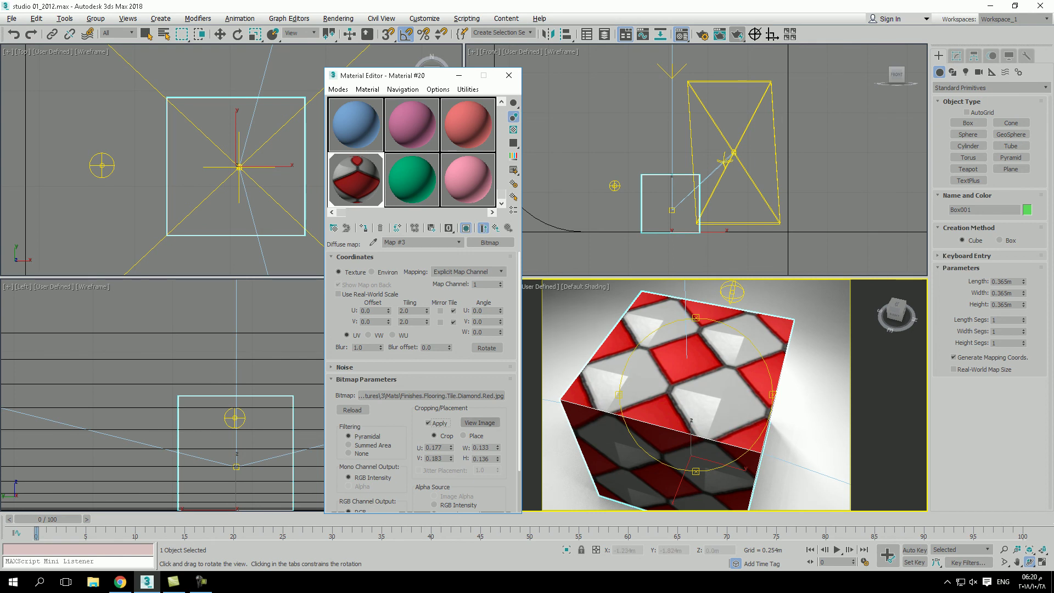
# Enlarge the crop region to the tile image's upper-left quarter, about 0.491 by 0.495, and toggle cropping off and on to compare
pyautogui.click(479, 423)
pyautogui.moveTo(300, 218); pyautogui.dragTo(393, 310)
pyautogui.moveTo(233, 149); pyautogui.dragTo(144, 59)
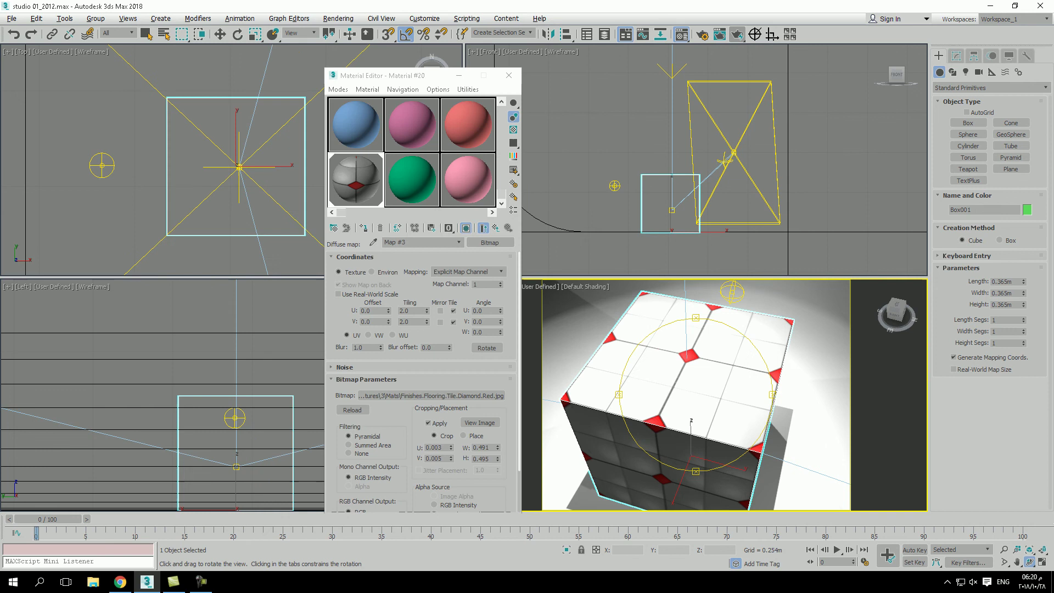
pyautogui.click(638, 24)
pyautogui.click(429, 423)
pyautogui.click(428, 423)
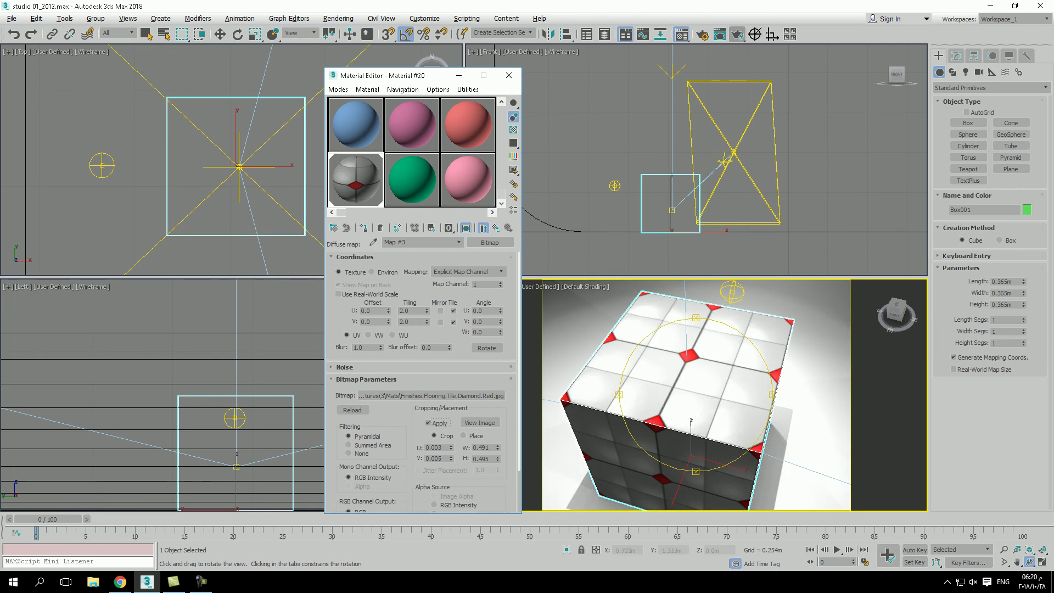
# Set the cropped tile map's tiling to 5.0 in both U and V
pyautogui.doubleClick(411, 311)
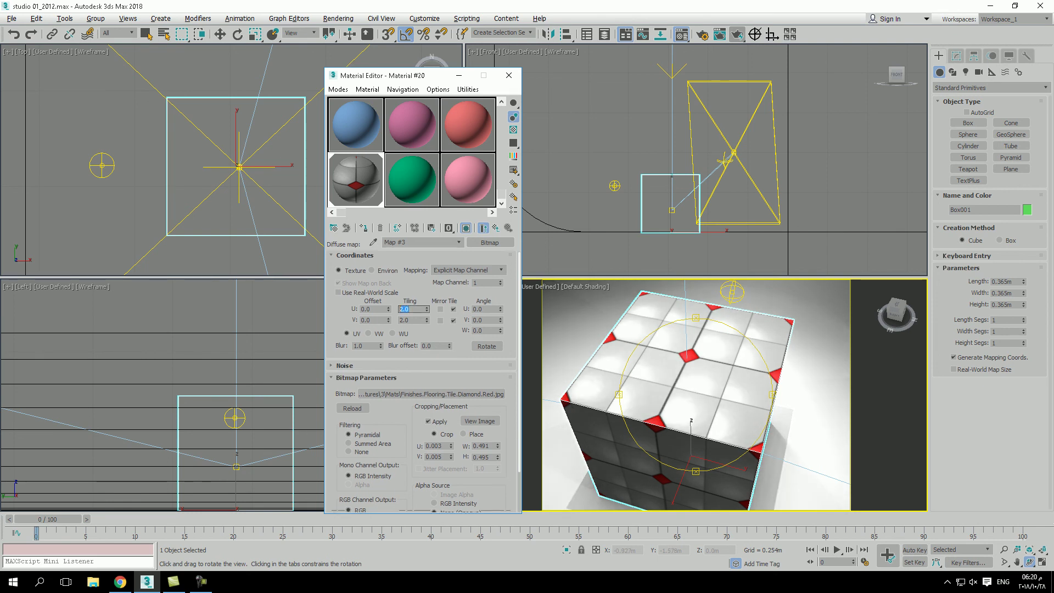
pyautogui.write('5')
pyautogui.press('Return')
pyautogui.press('Tab')
pyautogui.write('5')
pyautogui.press('Return')
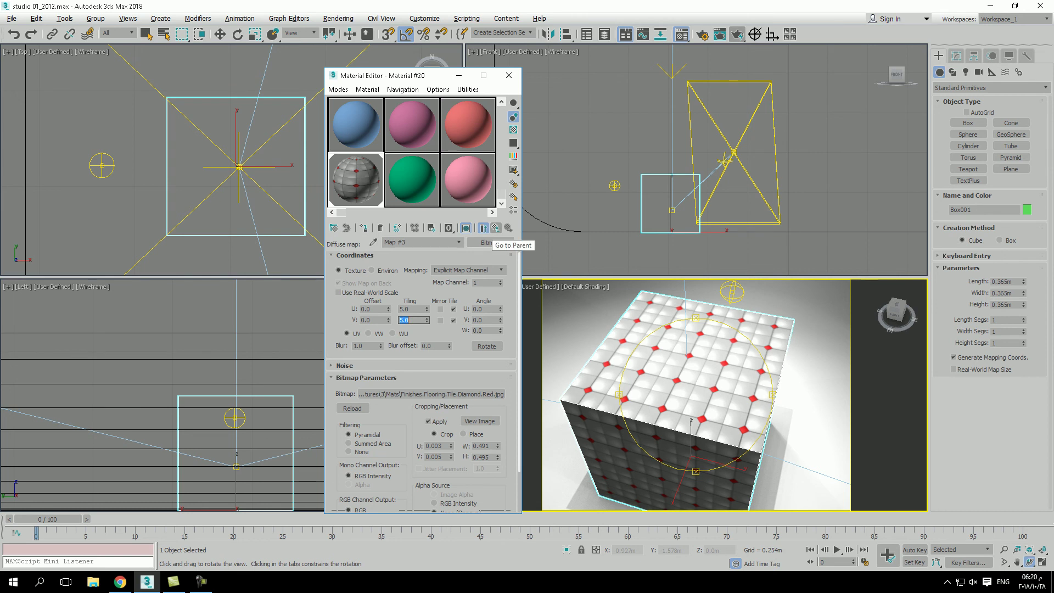
# Return to Material #20's basic parameters, then show the cube's modifier stack and dimensions
pyautogui.click(484, 228)
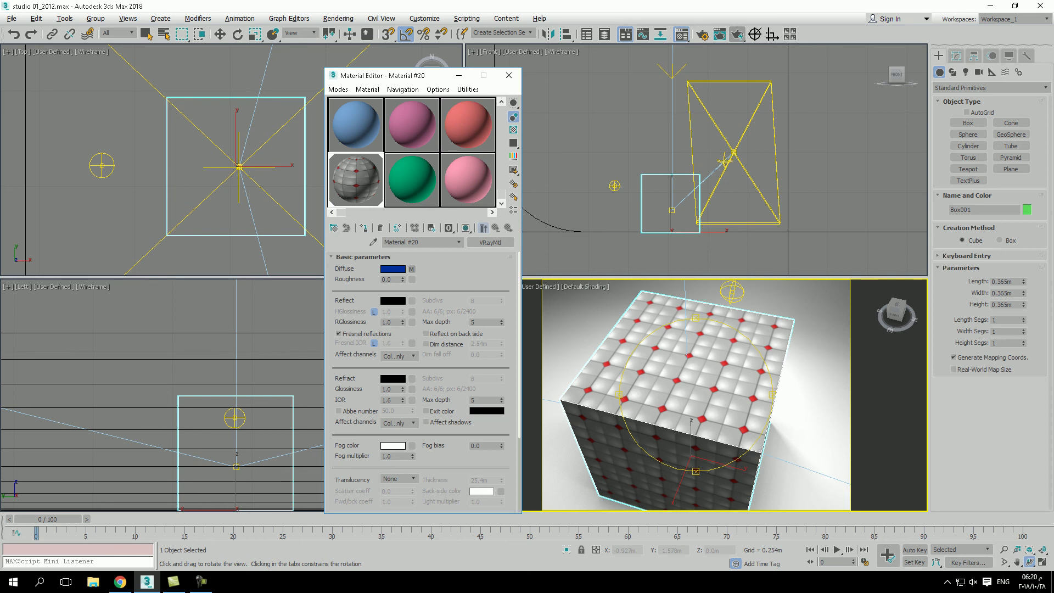
pyautogui.press('Escape')
pyautogui.click(957, 55)
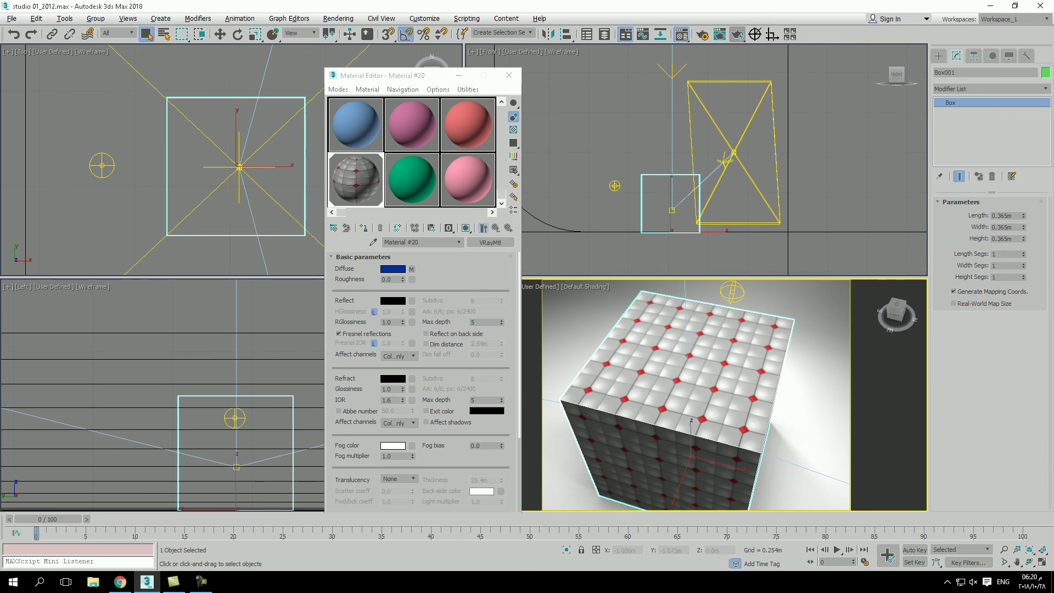
pyautogui.click(201, 581)
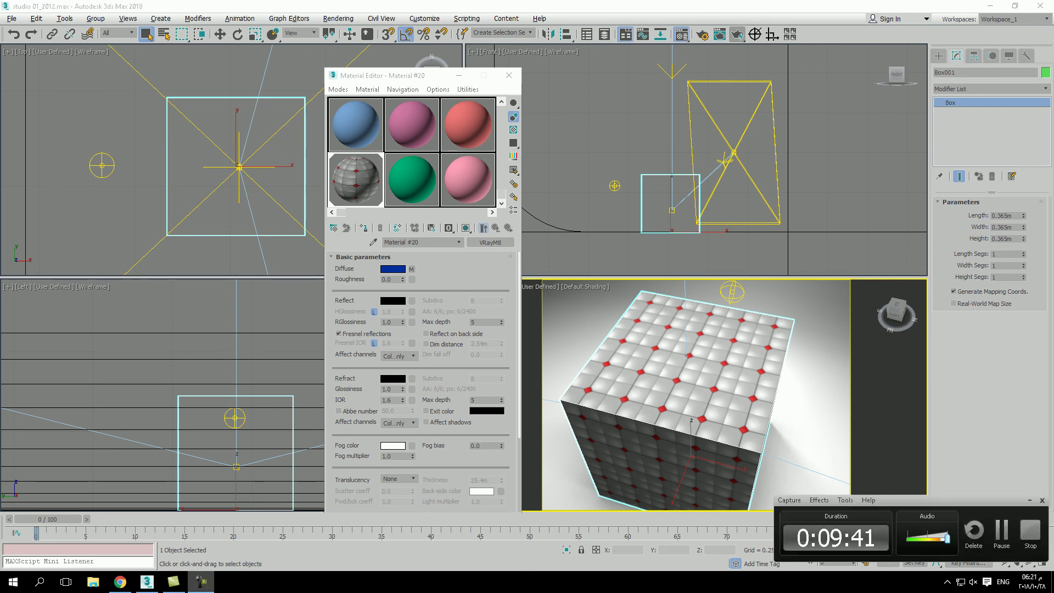